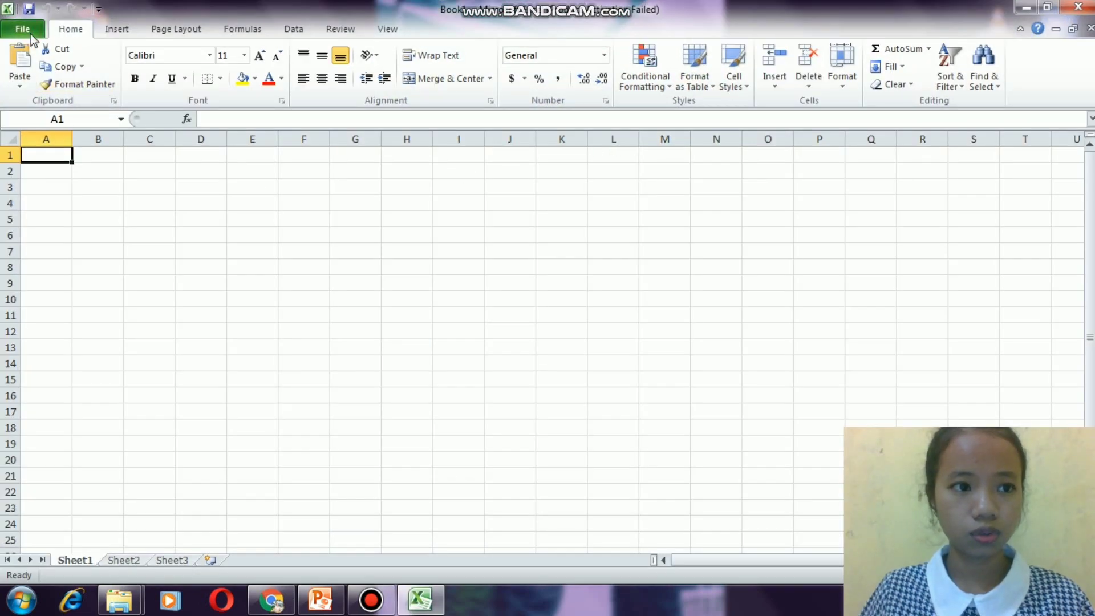
Step: Open the recent workbook OLAH DATA EXCEL_12, dismissing the activation wizard and leaving the cell edit mode
click(26, 31)
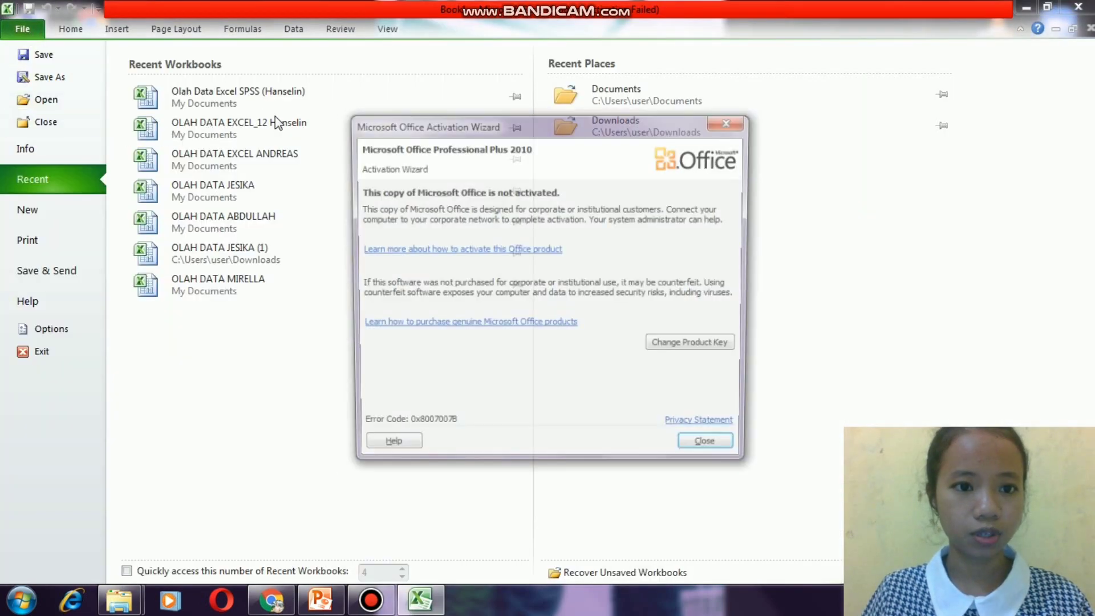
click(729, 124)
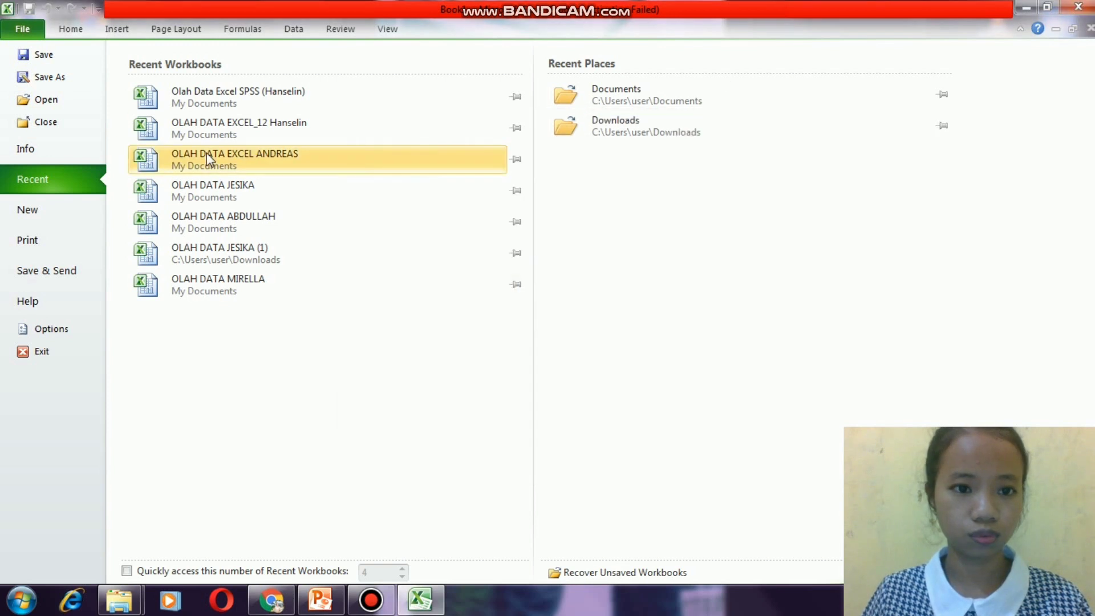
click(296, 127)
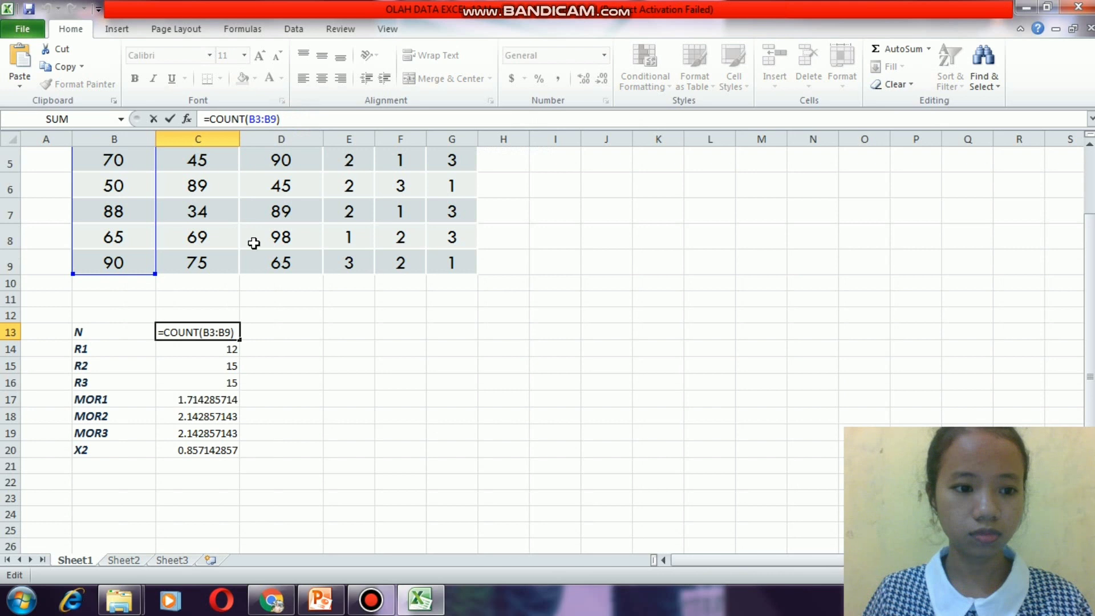
click(548, 269)
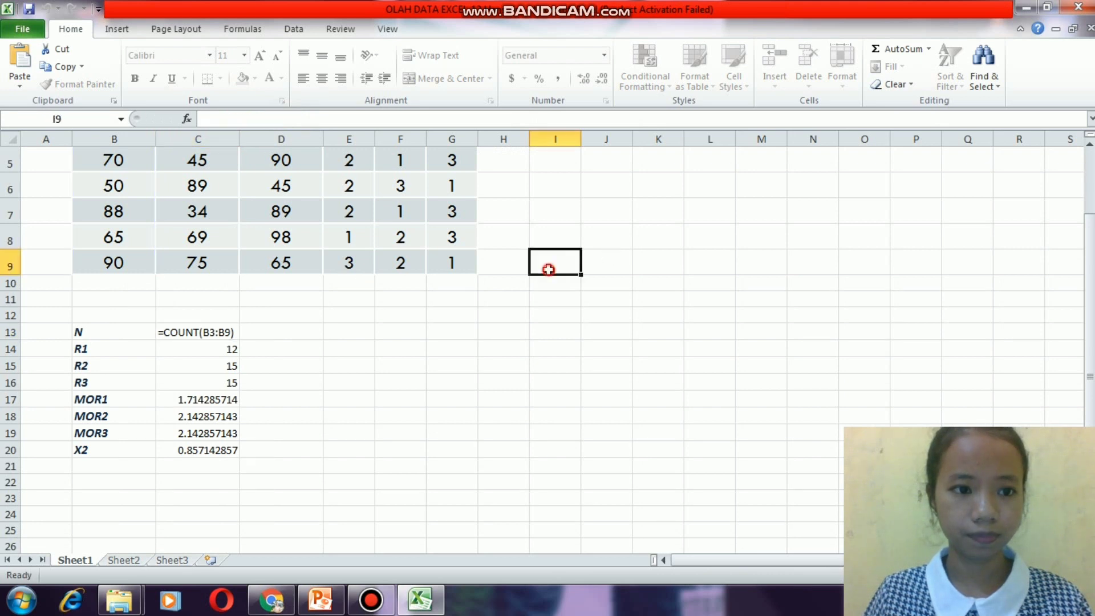
Step: Examine the table of Cara -1 to Cara -3 scores and R1 to R3 ranks, and the N row beneath it
key(Up)
key(Up)
key(Up)
key(Up)
key(Up)
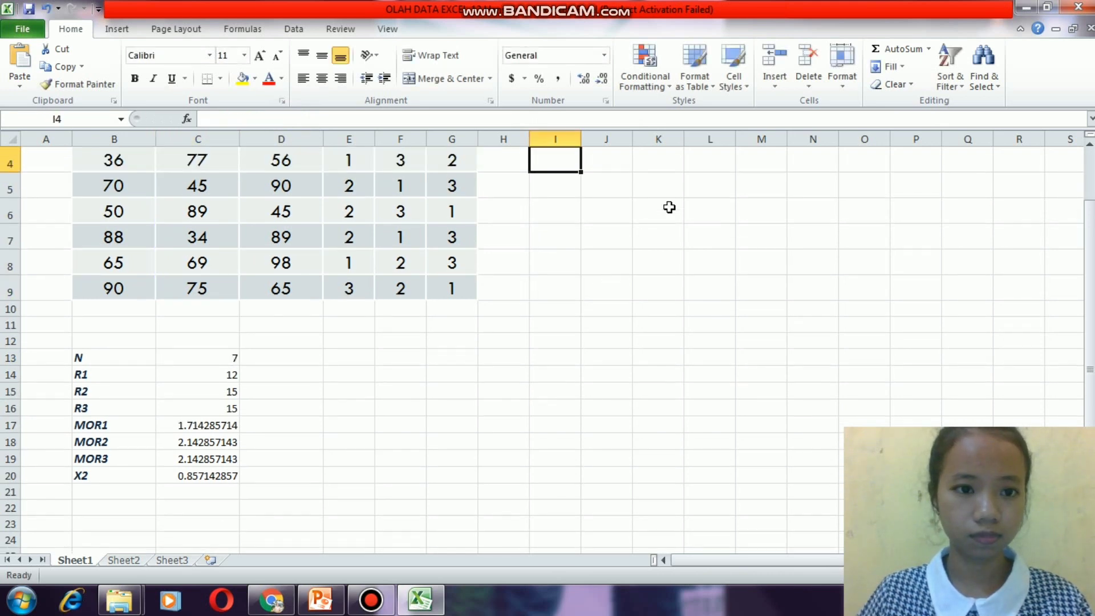
key(Up)
key(Up)
key(Up)
drag(88, 177, 448, 361)
click(561, 303)
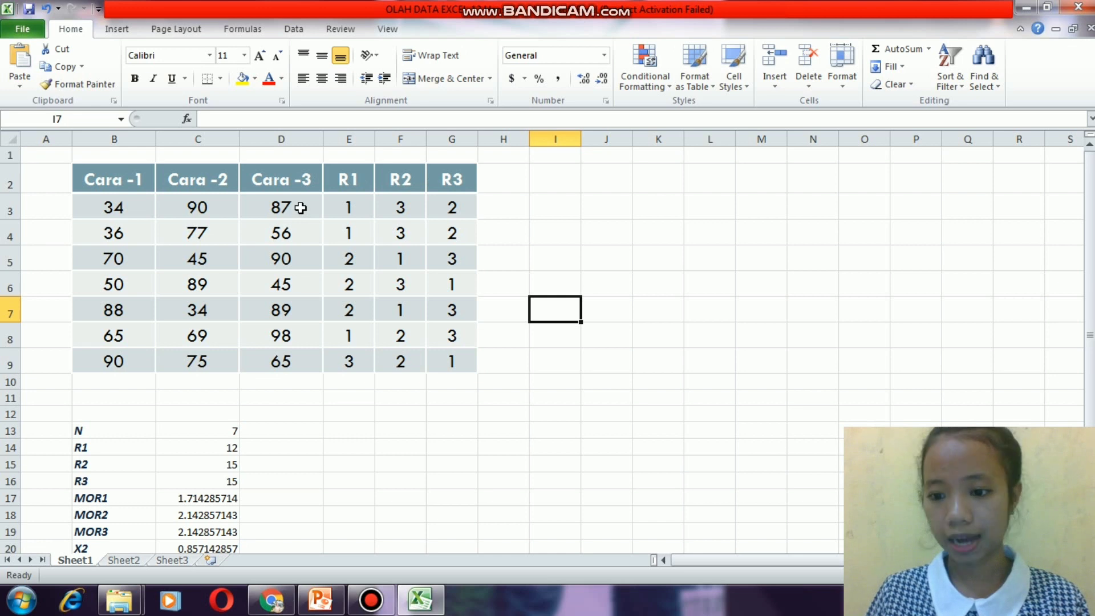
drag(92, 208, 317, 204)
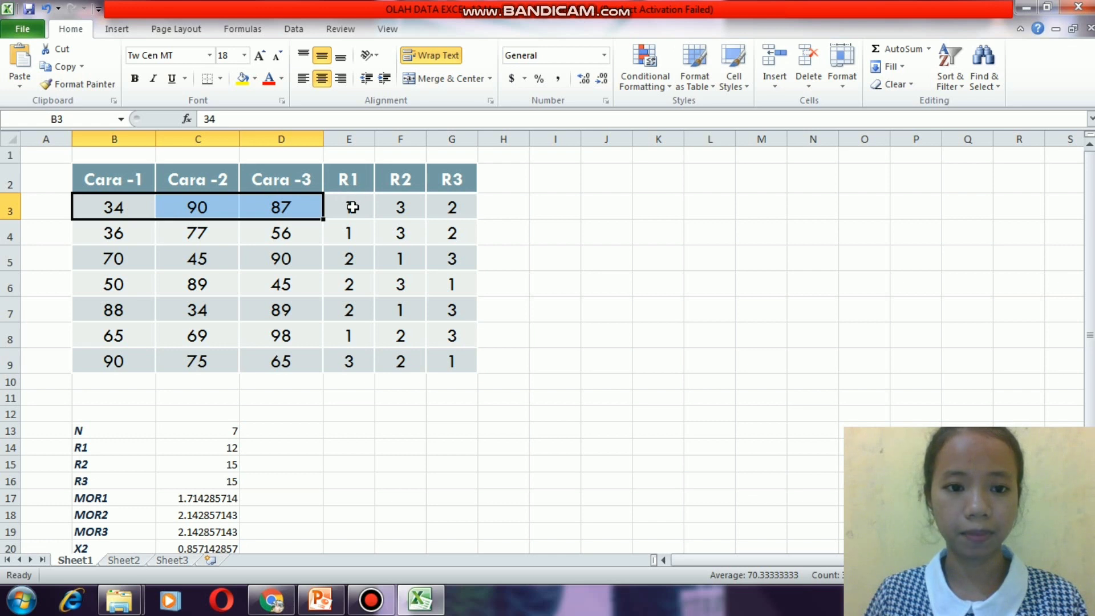
click(600, 252)
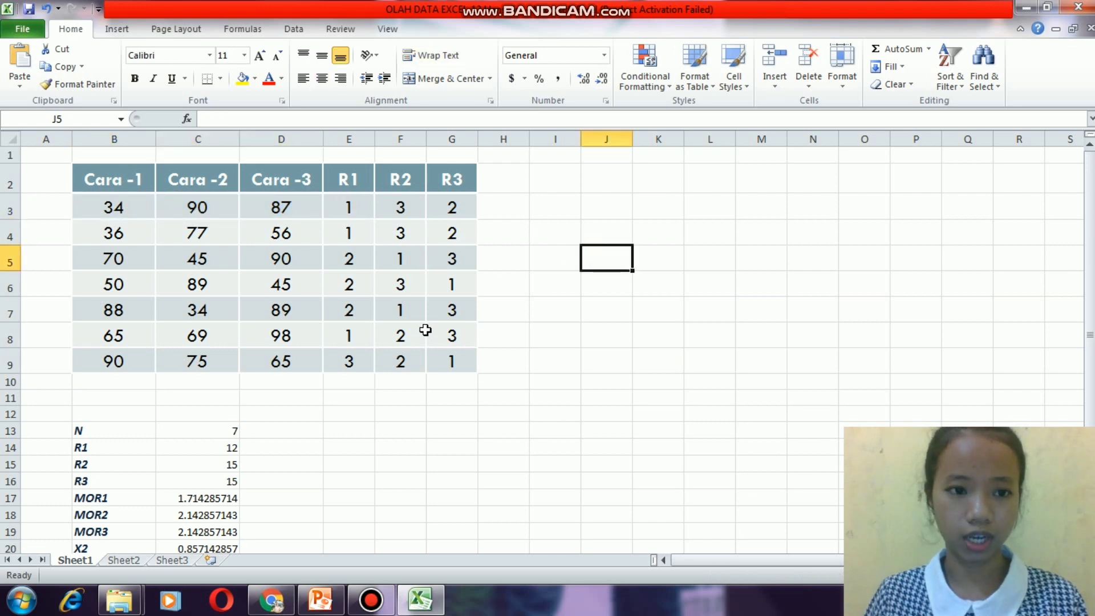
click(287, 430)
click(81, 434)
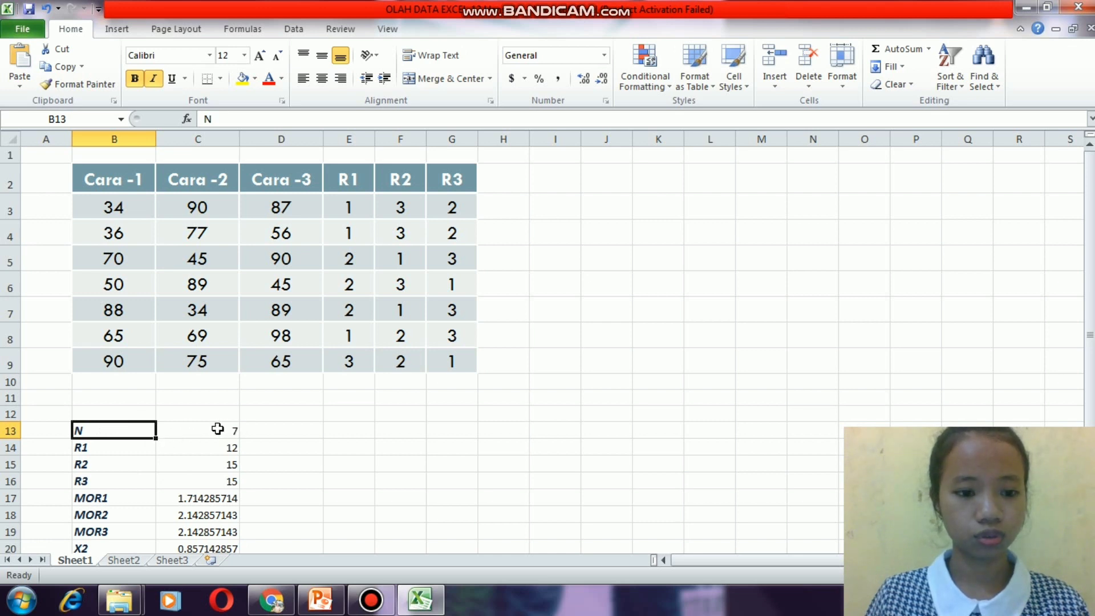
click(410, 428)
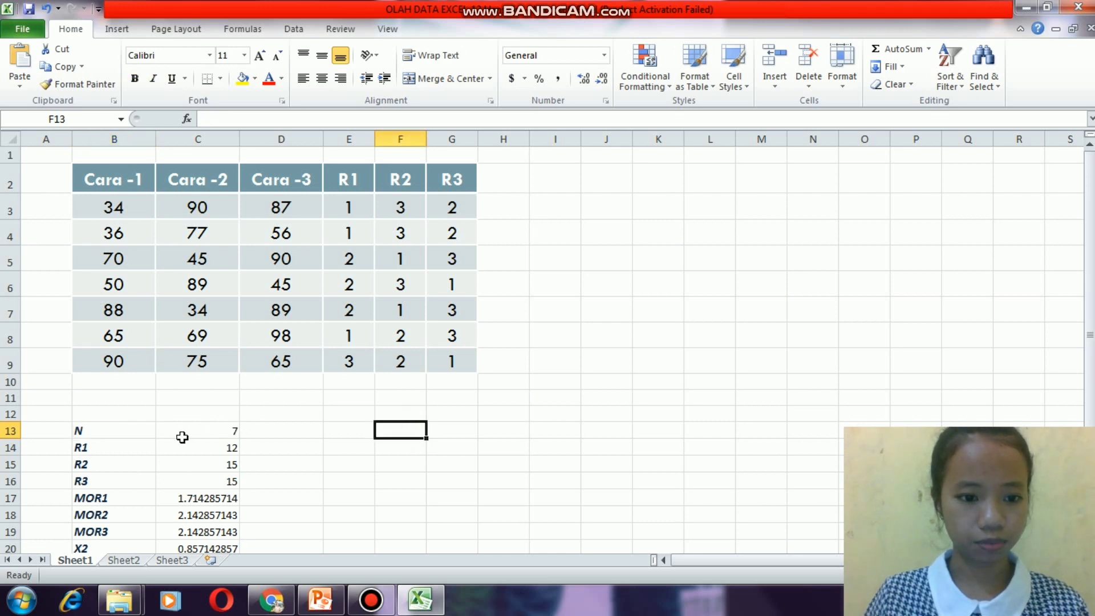
Step: Clear the calculated results in C13:C20 beside the labels N through X2
drag(176, 428, 200, 505)
key(BackSpace)
key(Return)
key(BackSpace)
key(Return)
key(BackSpace)
key(Return)
key(BackSpace)
key(Return)
key(Return)
key(BackSpace)
key(Return)
key(BackSpace)
key(Return)
key(BackSpace)
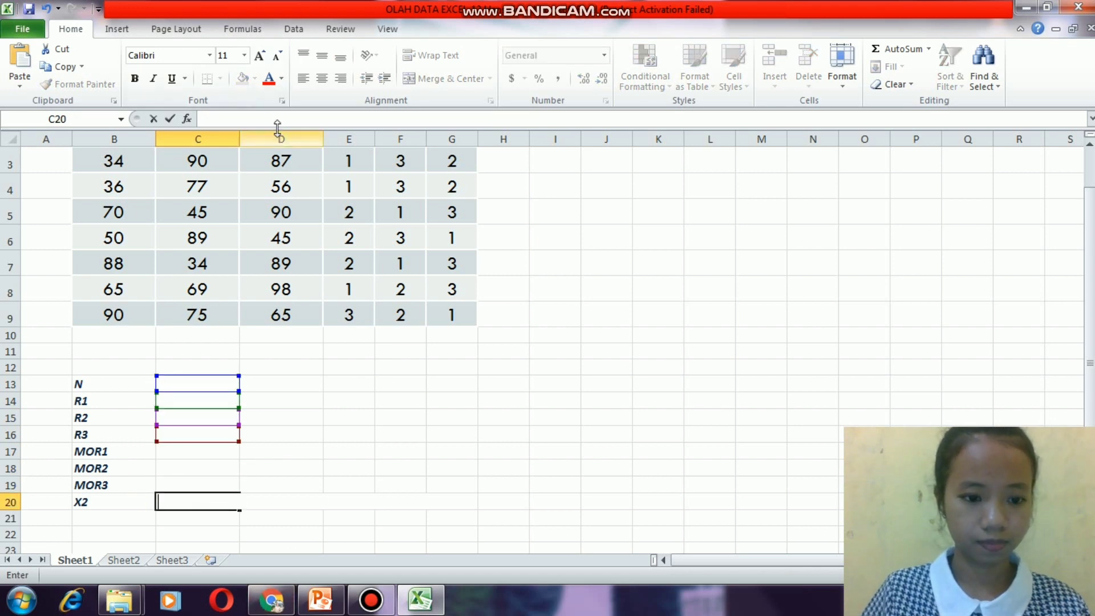
key(Return)
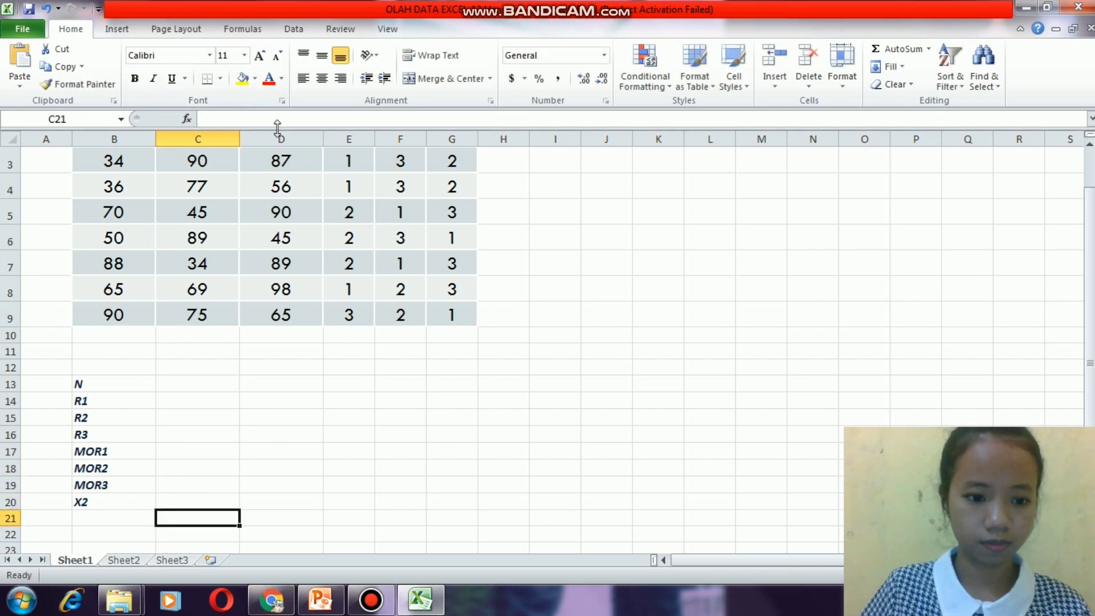
Step: Calculate N in C13 by counting the Cara -3 scores with =COUNT(D3:D9), and check the entered formula
click(200, 384)
scroll(388, 285, up, 1)
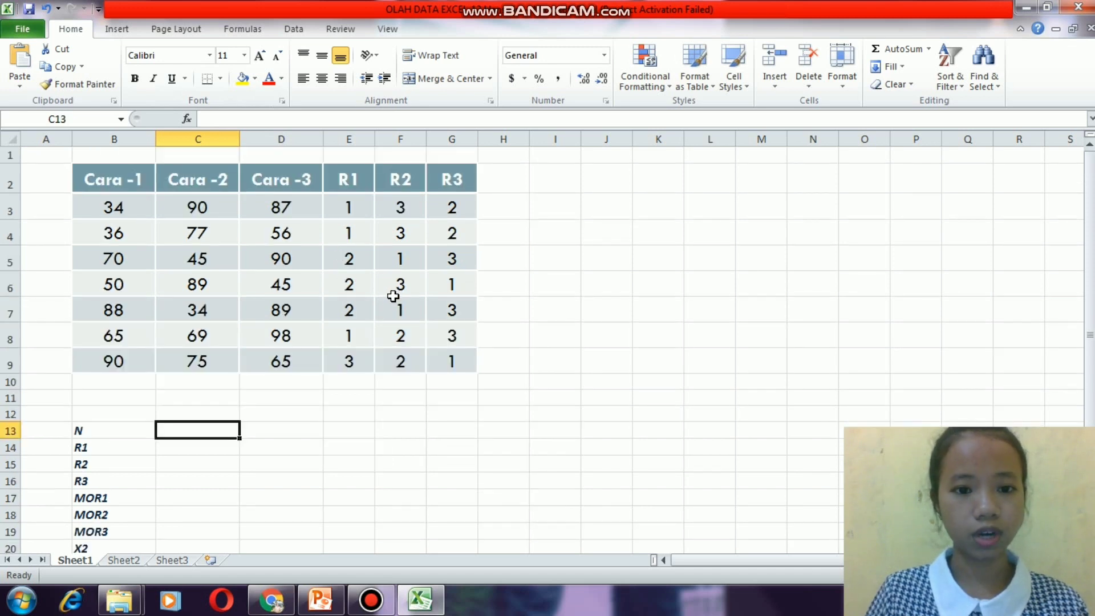
text(=)
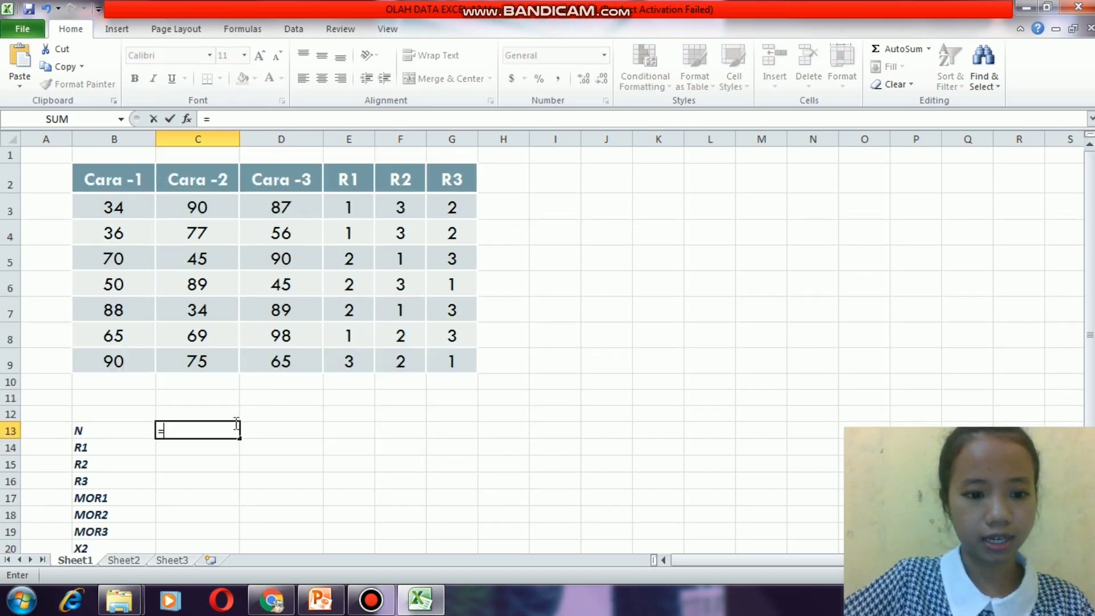
text(count)
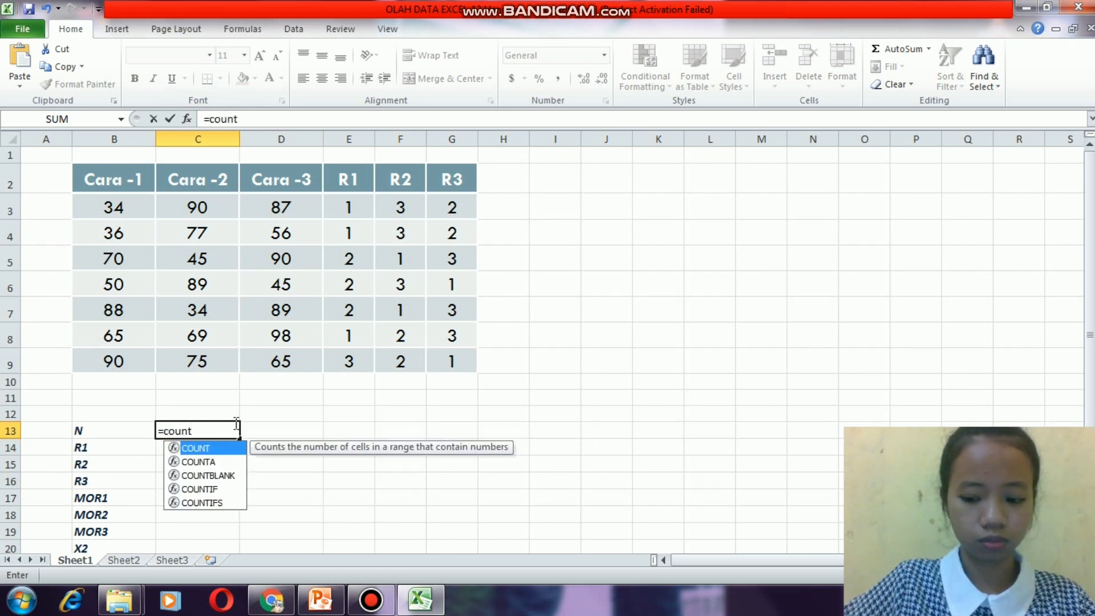
text(()
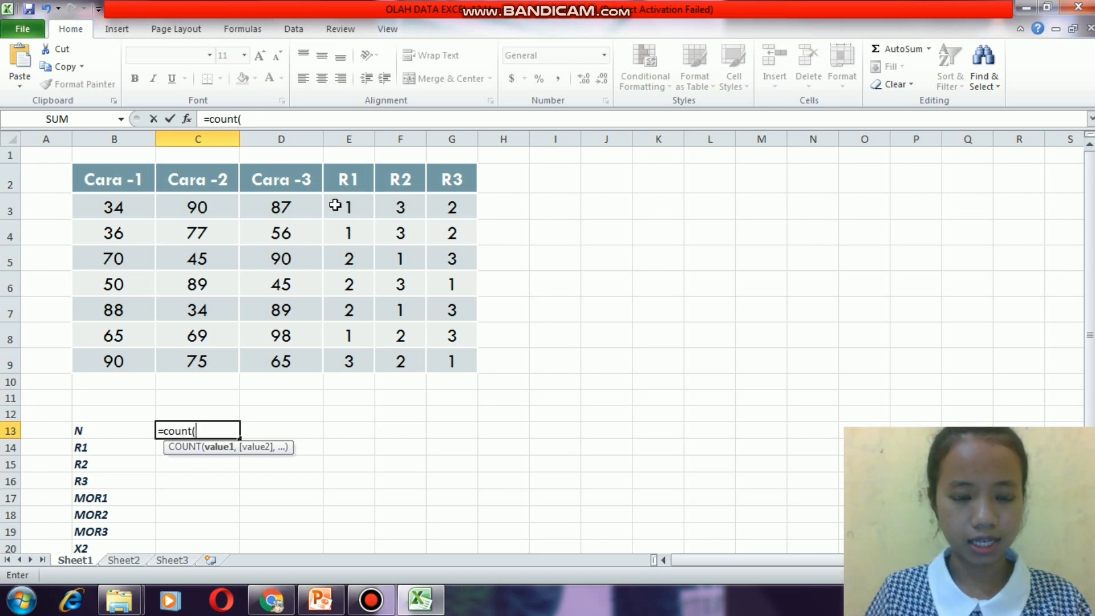
drag(268, 205, 281, 360)
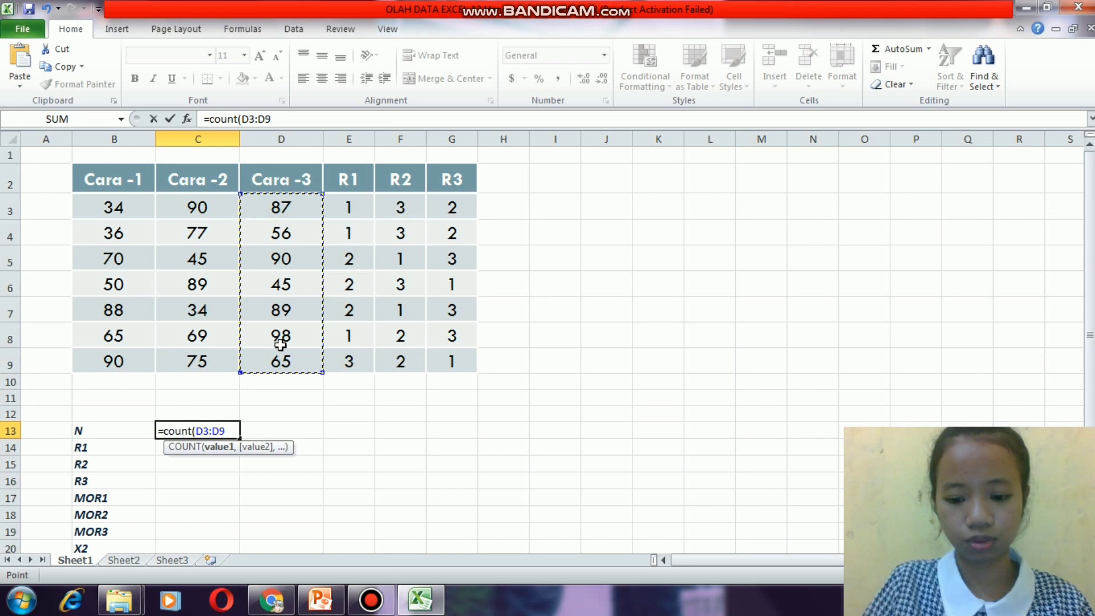
text())
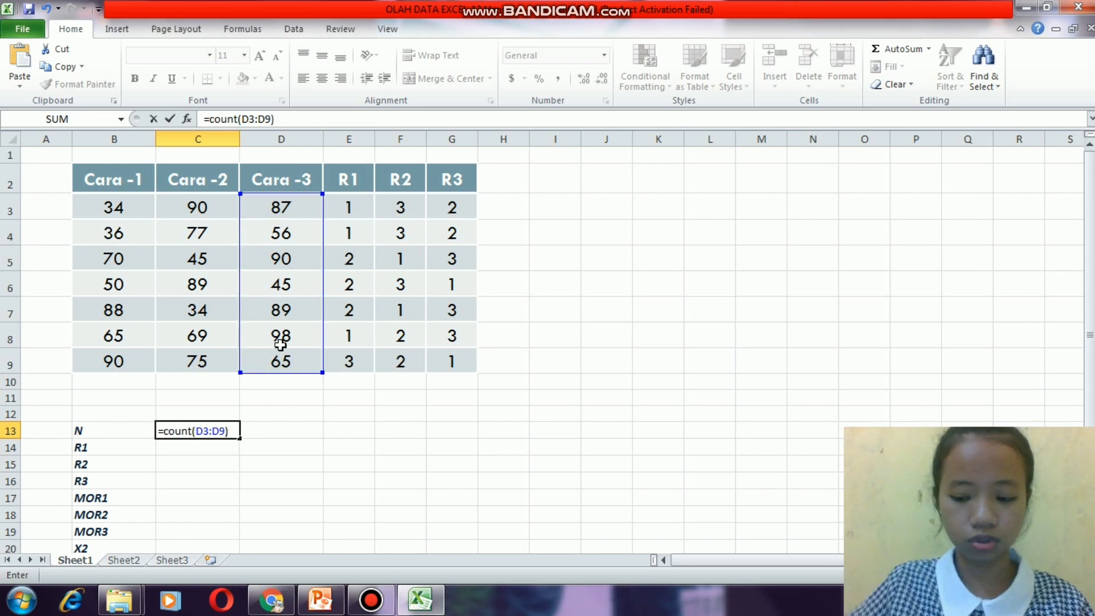
key(Return)
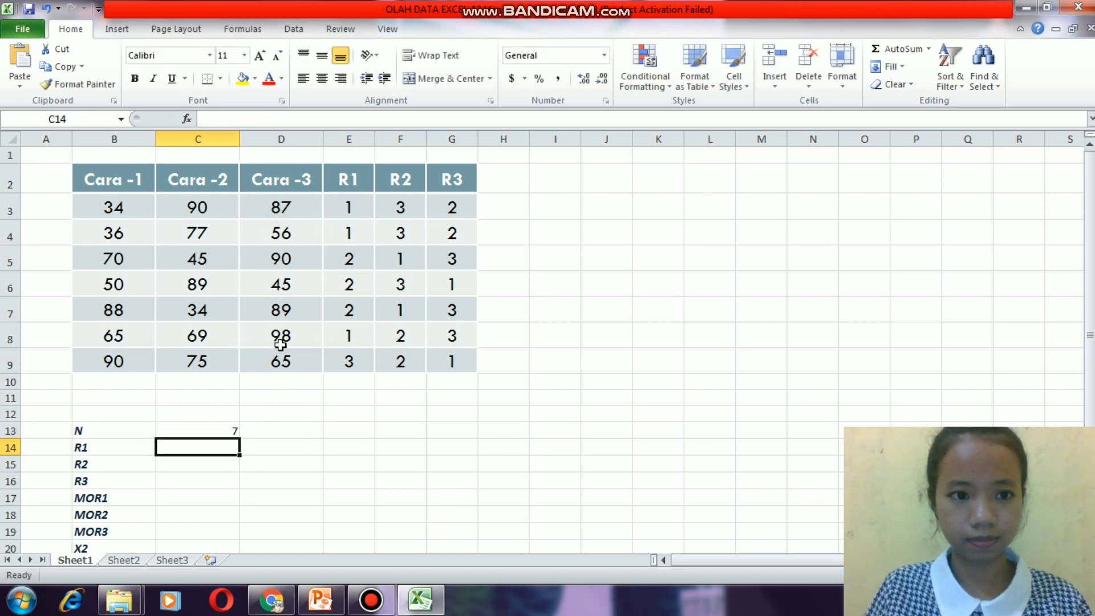
click(189, 432)
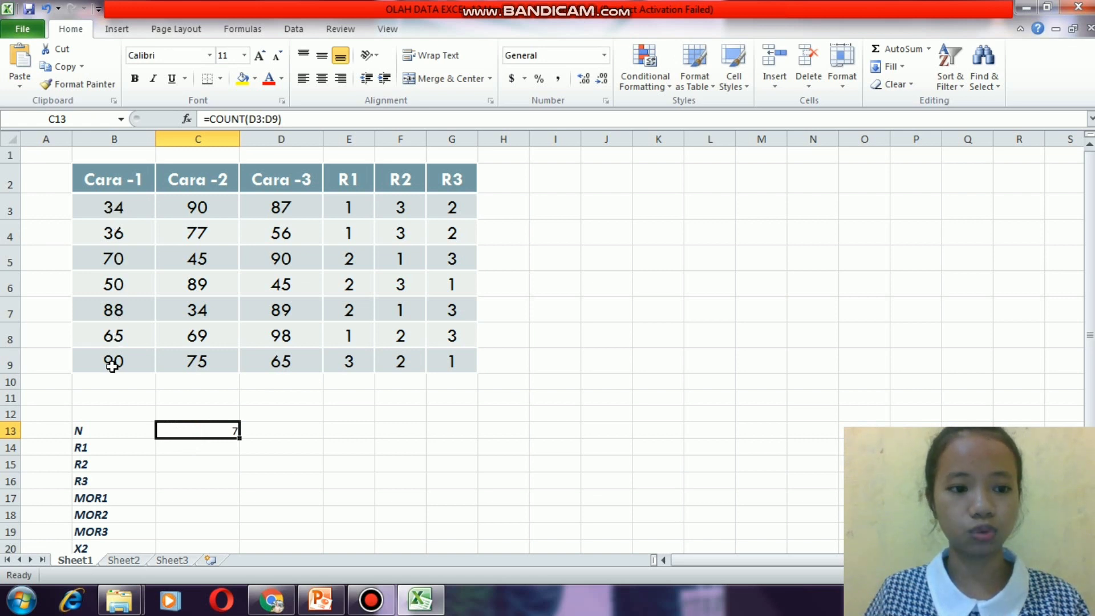
Step: Total the R1 ranks in C14 with =SUM(E3:E9)
click(204, 449)
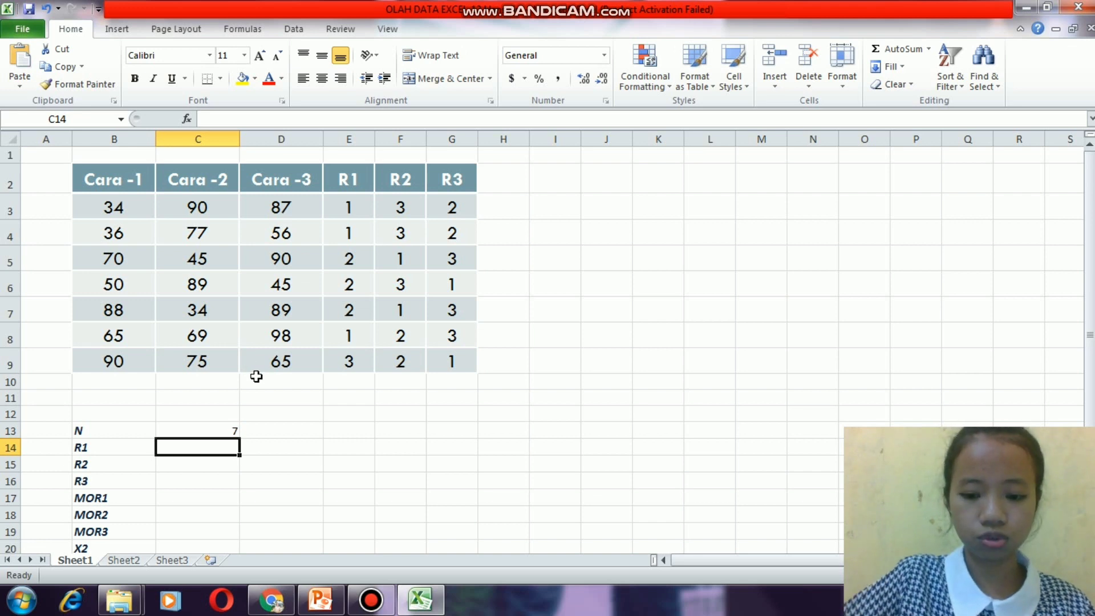
text(=sum)
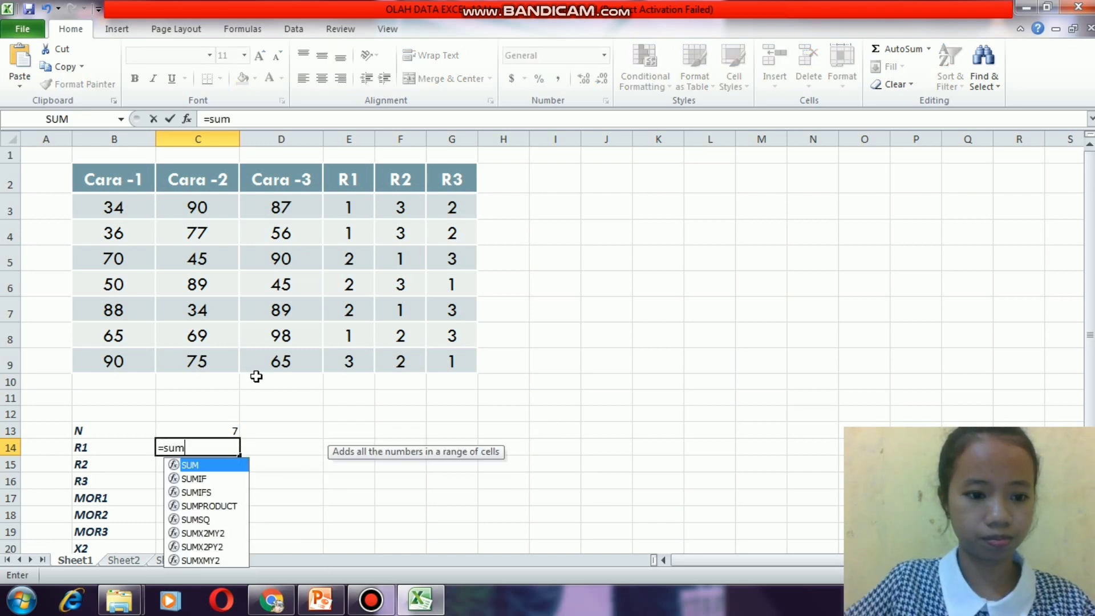
text(()
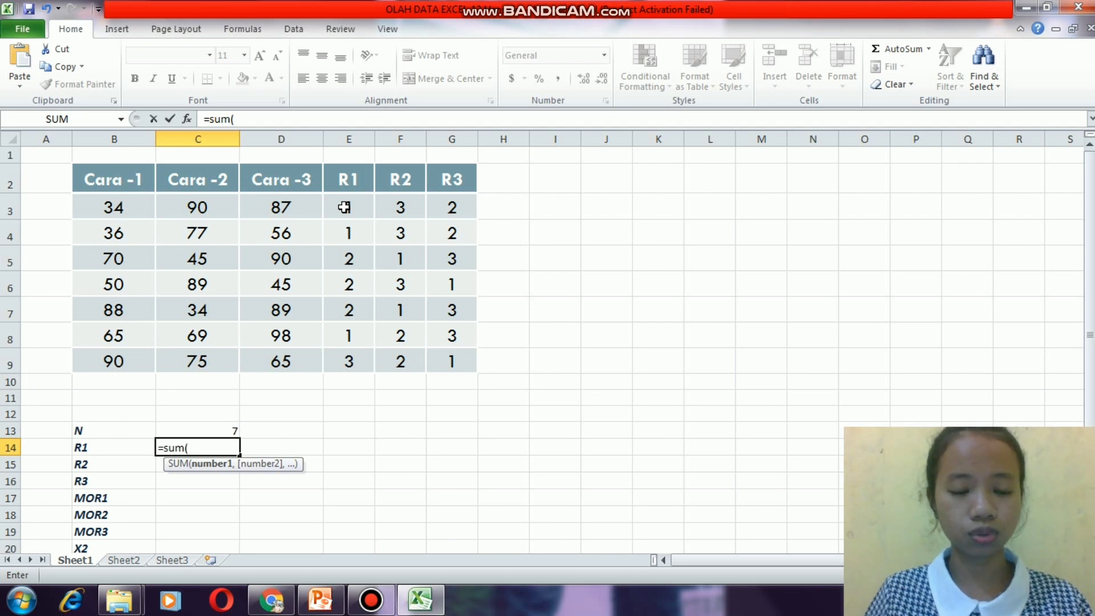
drag(346, 206, 346, 360)
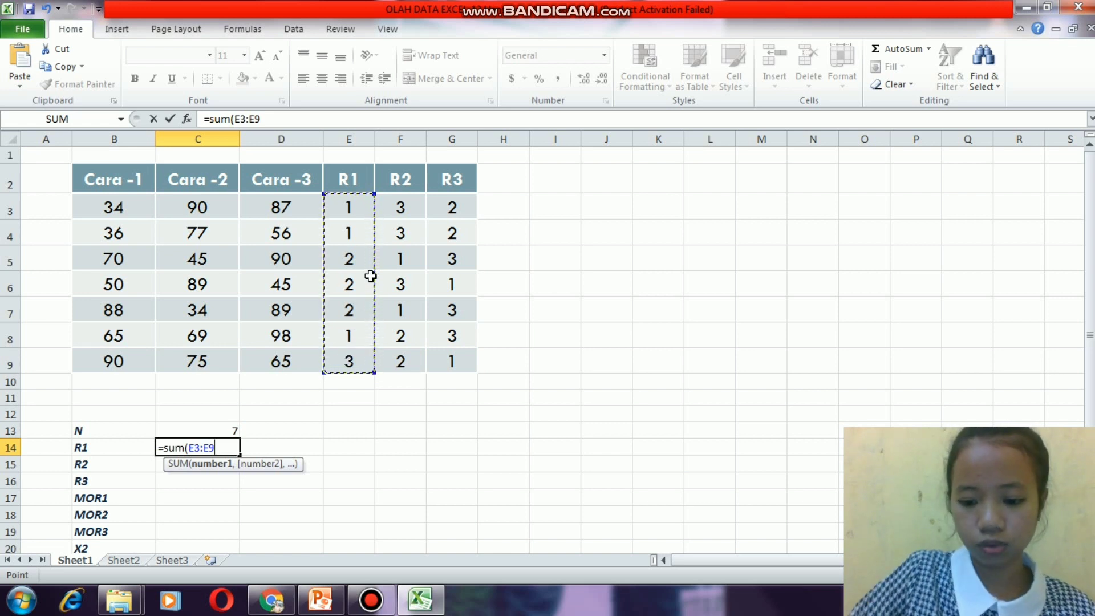
text())
key(Return)
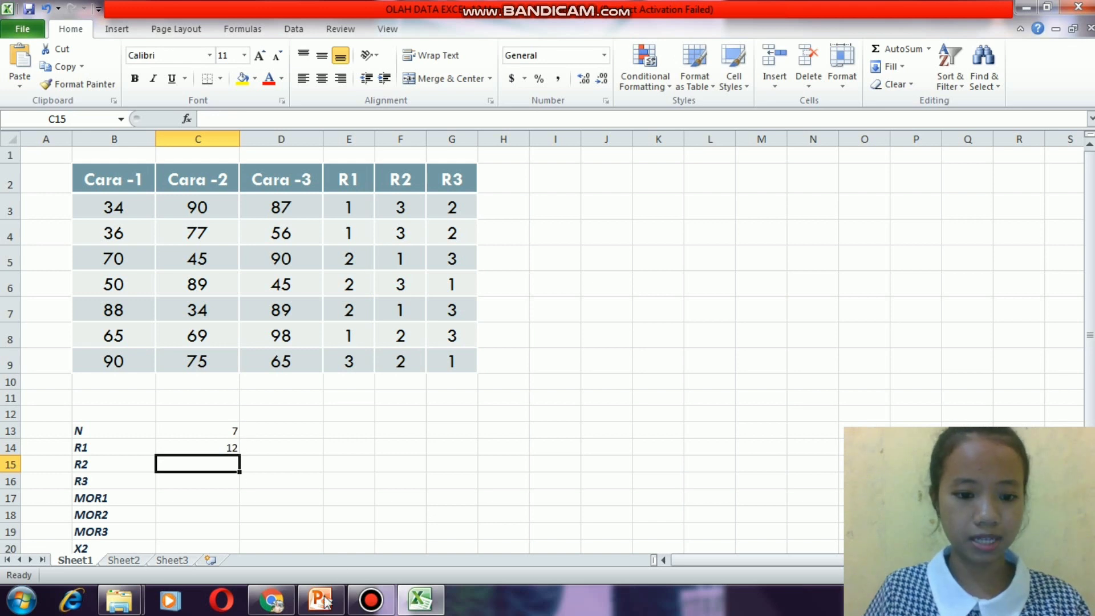
Step: Switch to the PowerPoint presentation and examine slide 7 with the MOR formula and ranking table
click(324, 560)
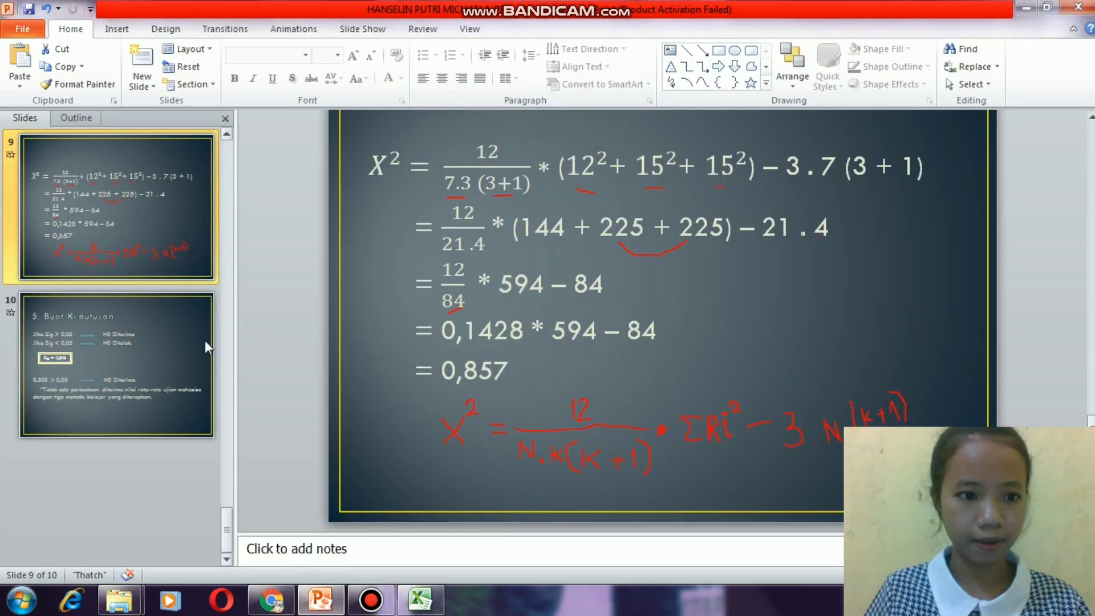
scroll(176, 323, up, 8)
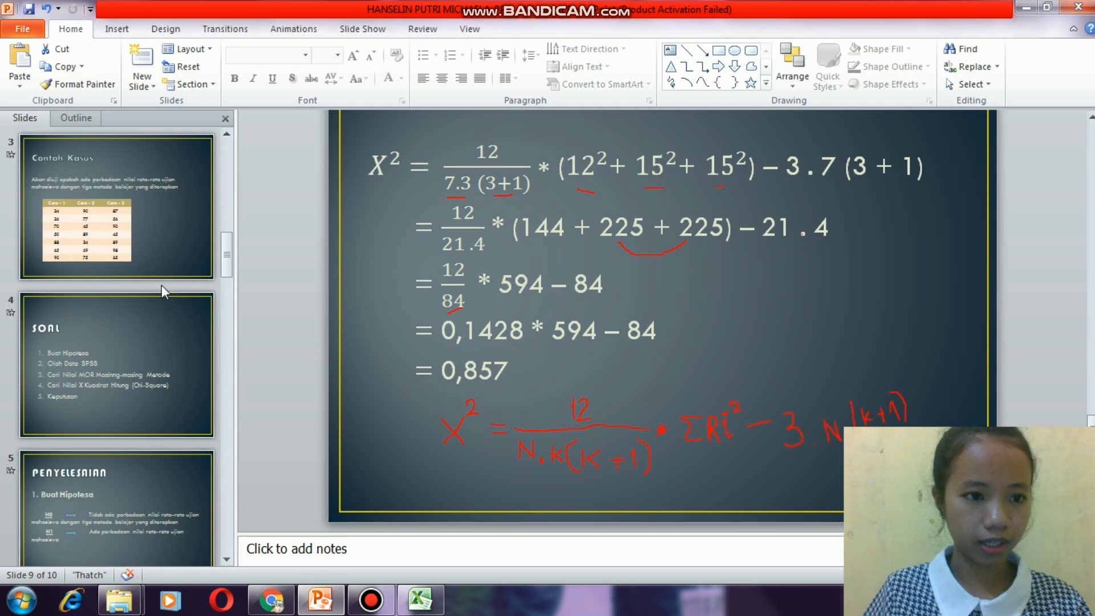
scroll(160, 279, down, 3)
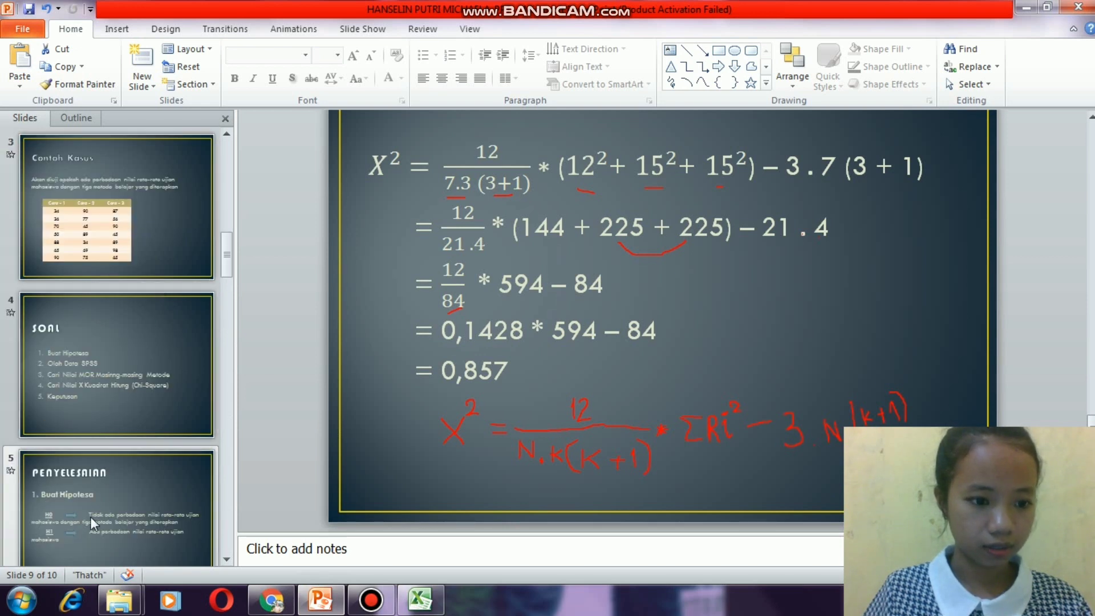
scroll(118, 321, down, 9)
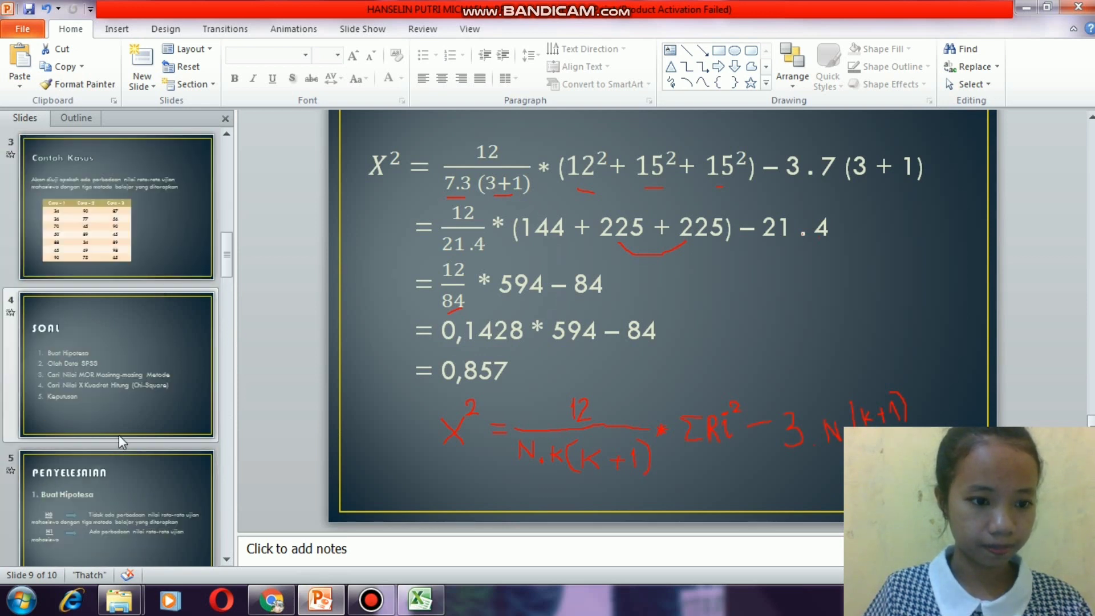
click(133, 396)
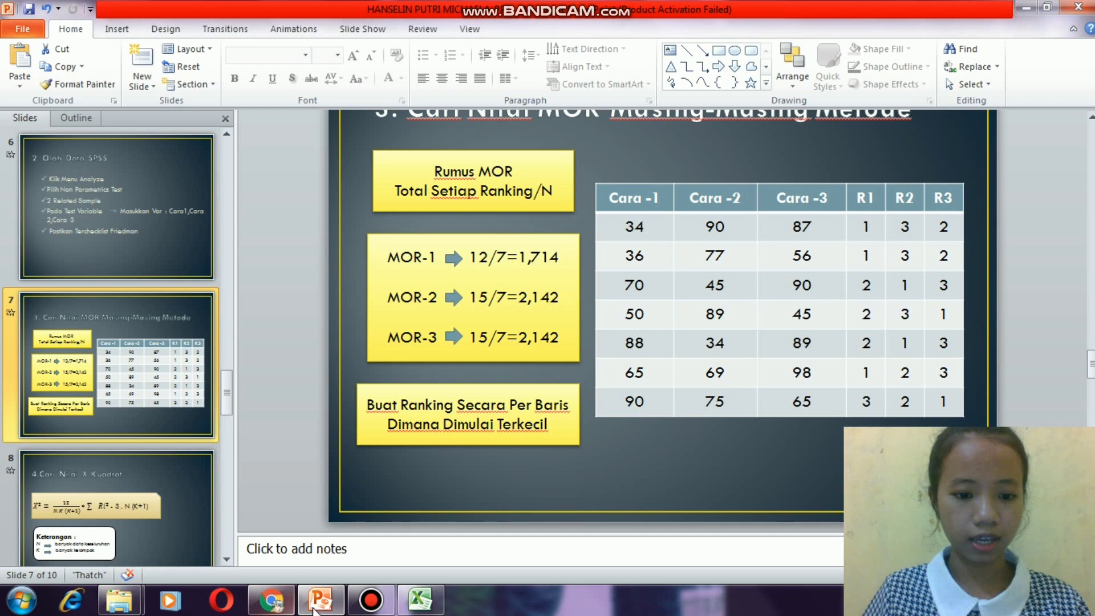
Step: Return to the Excel workbook and total the R2 ranks in C15 with =SUM(F3:F9)
click(421, 599)
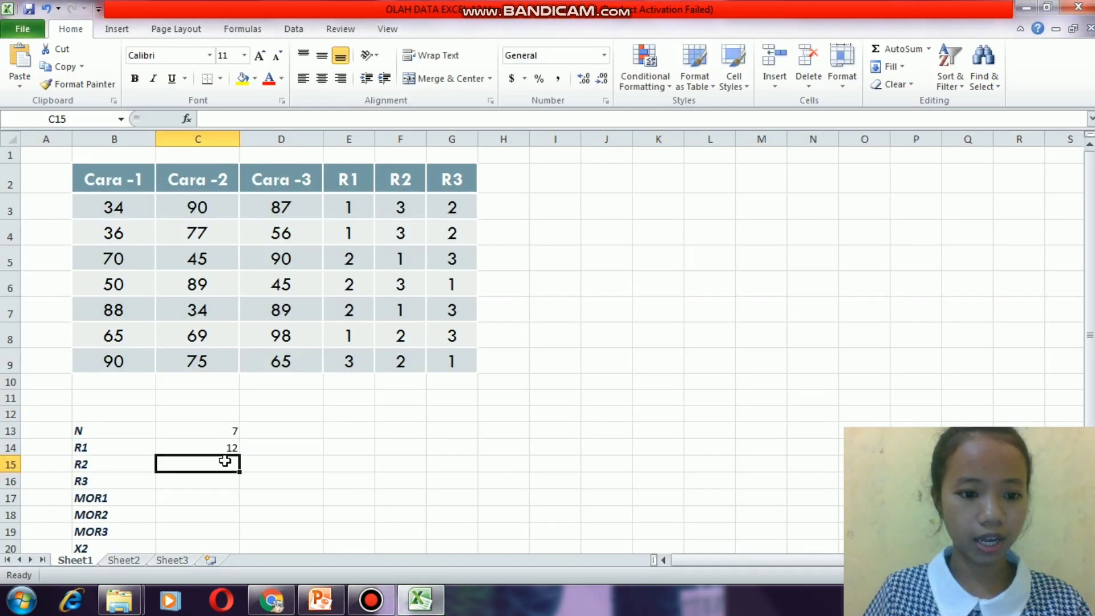
text(=sum)
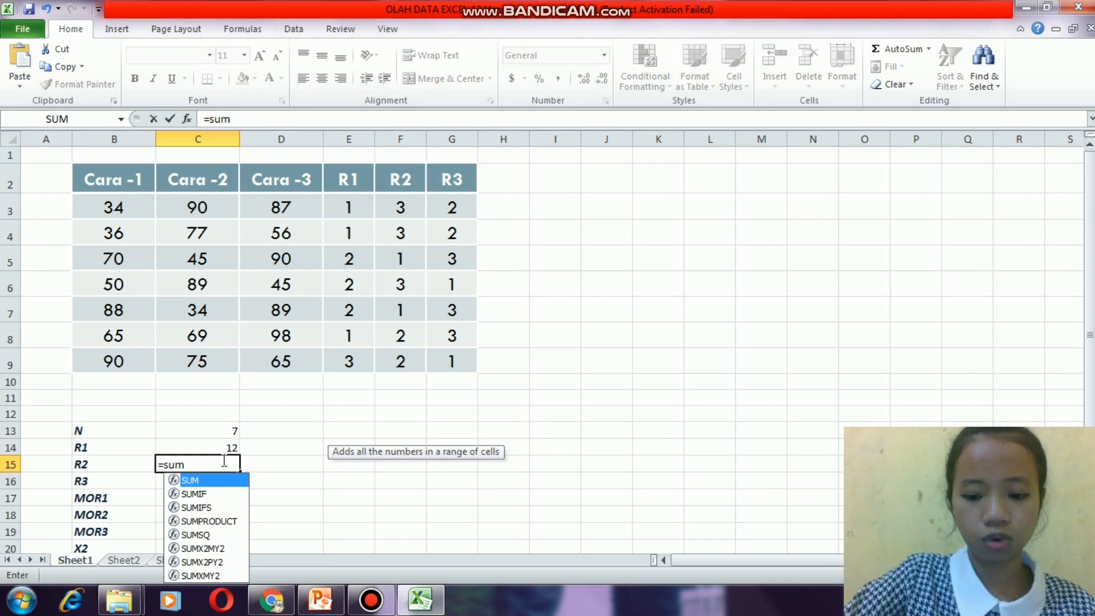
text(()
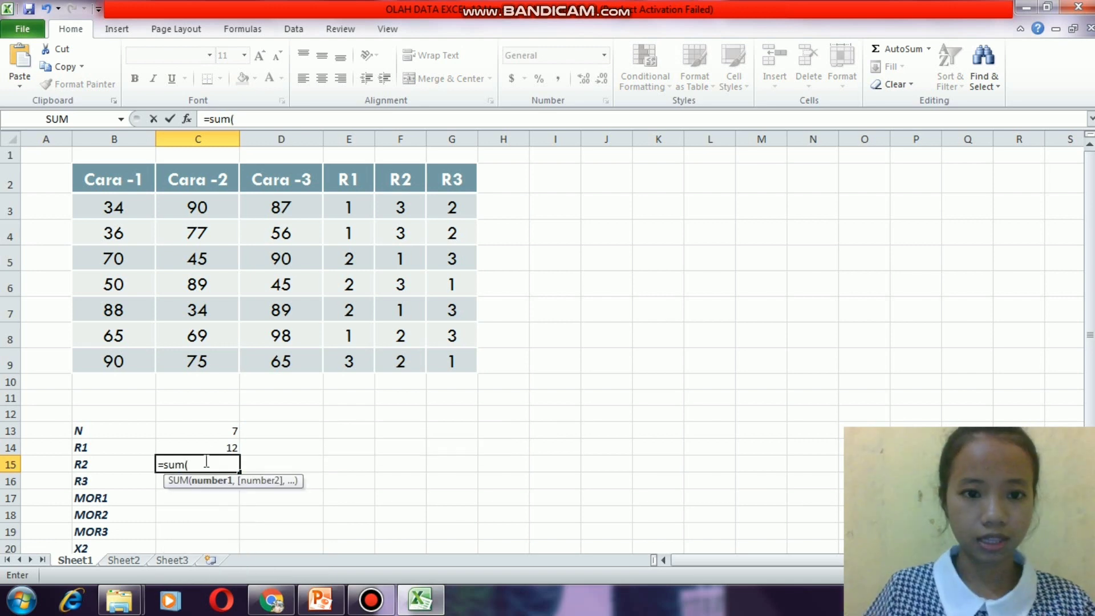
click(404, 205)
drag(404, 206, 412, 361)
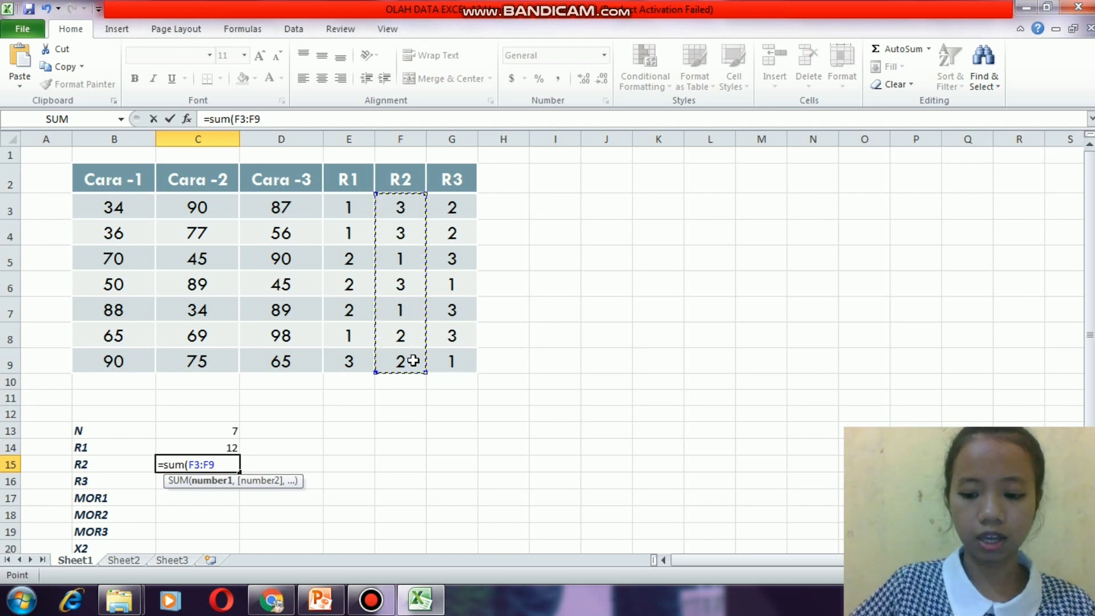
text())
key(Return)
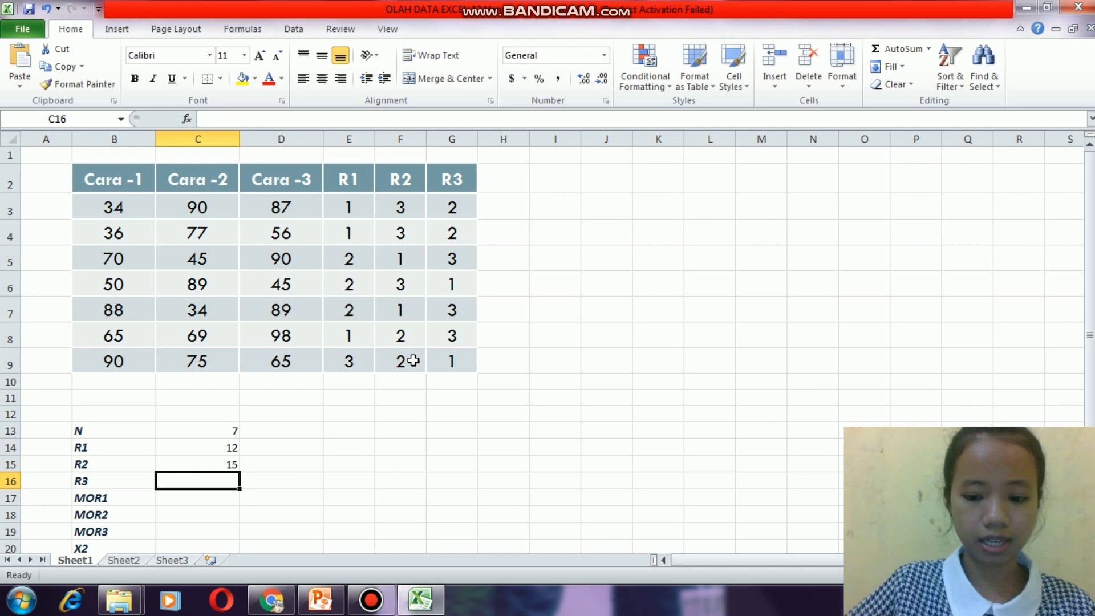
Step: Total the R3 ranks in C16 with =SUM(G3:G9)
text(=sum)
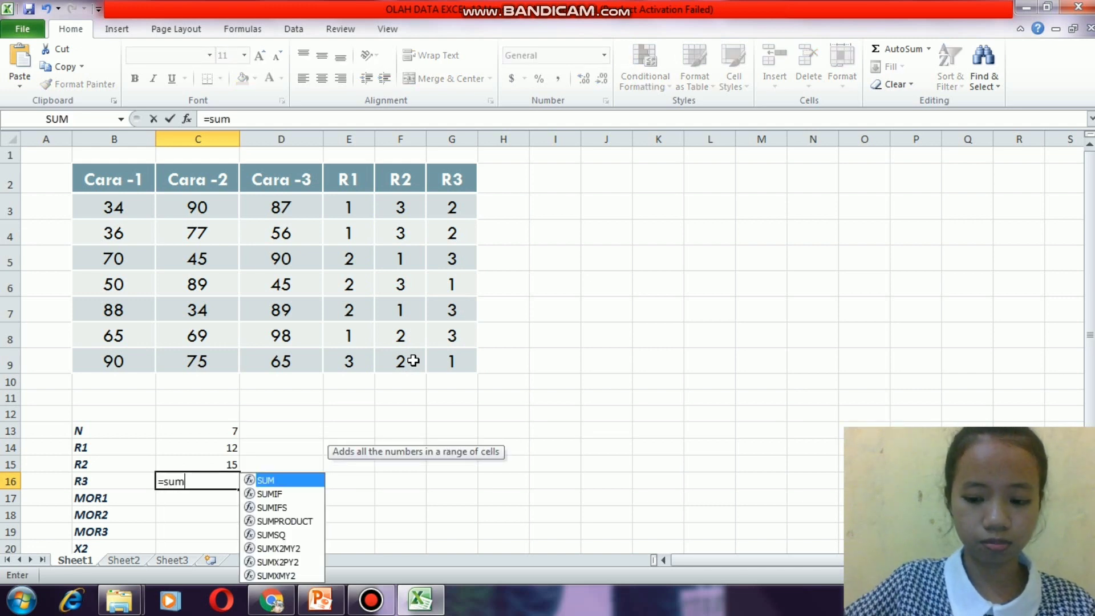
text(()
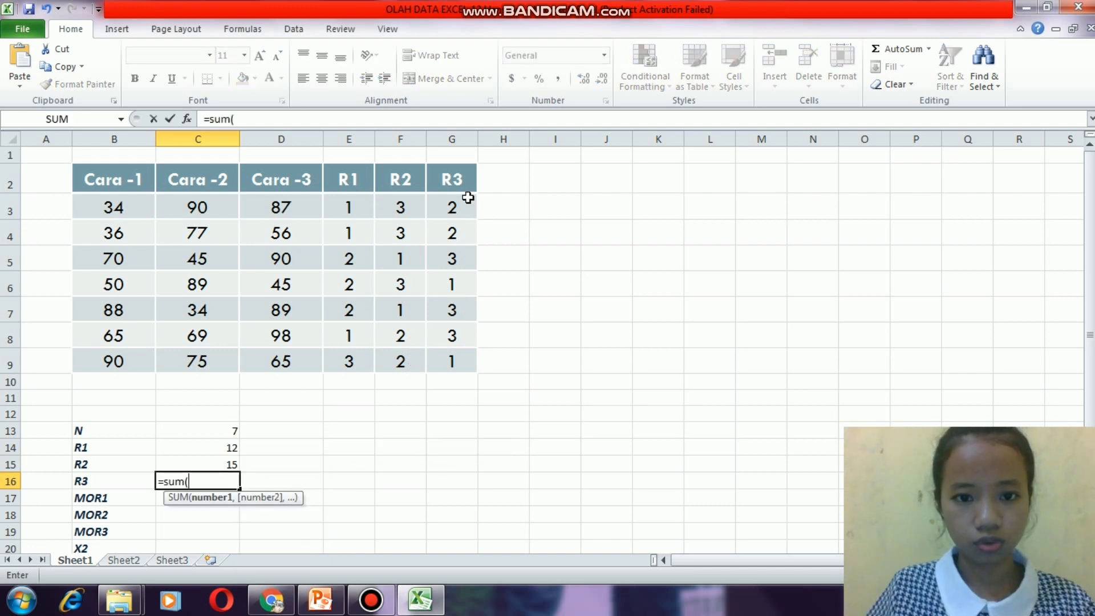
drag(462, 199, 473, 356)
text())
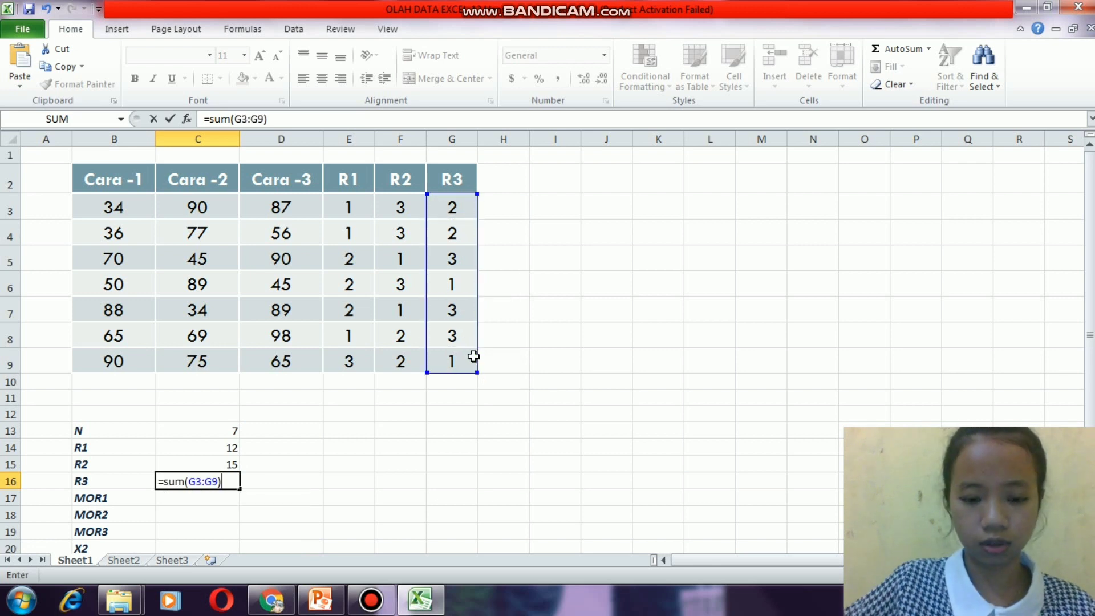
key(Return)
Step: Calculate MOR1 in C17 with =C14/C13, and compare it with the MOR-1 value on slide 7 in PowerPoint before returning to Excel
double_click(221, 502)
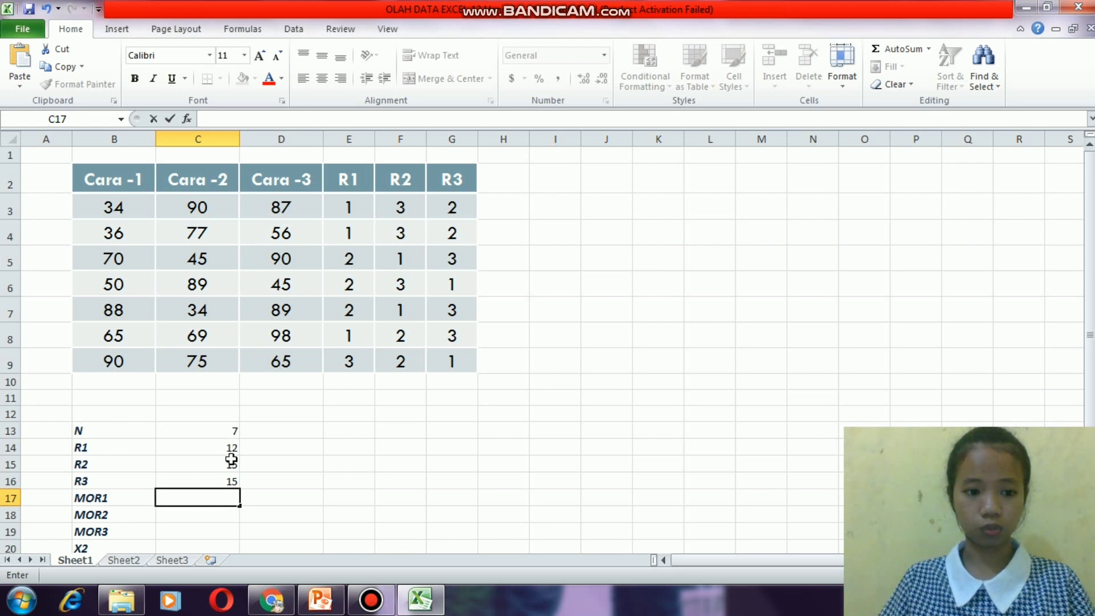
click(219, 434)
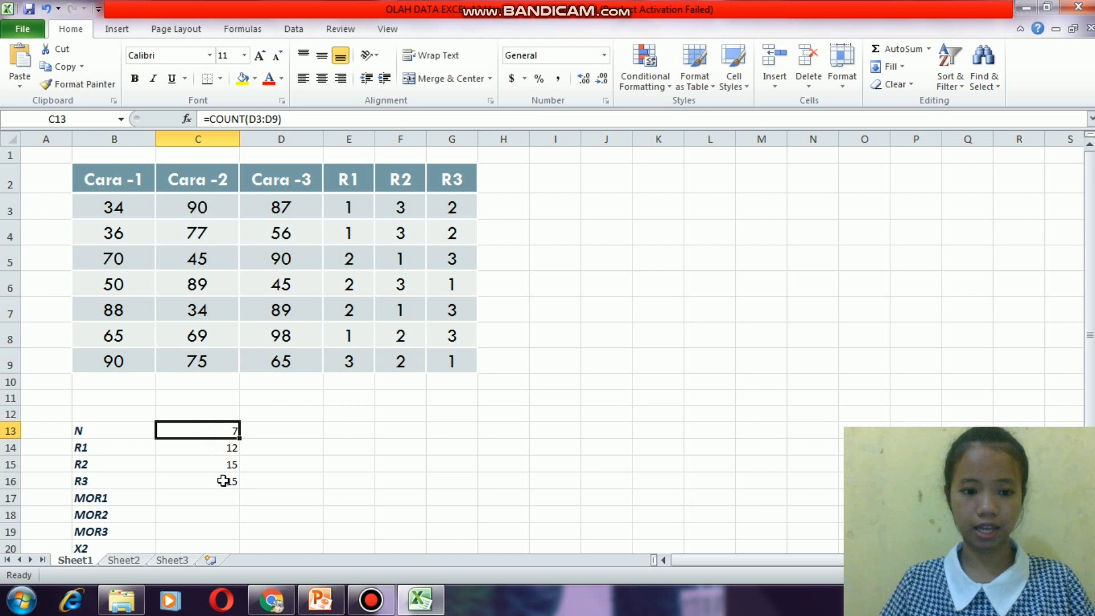
click(223, 499)
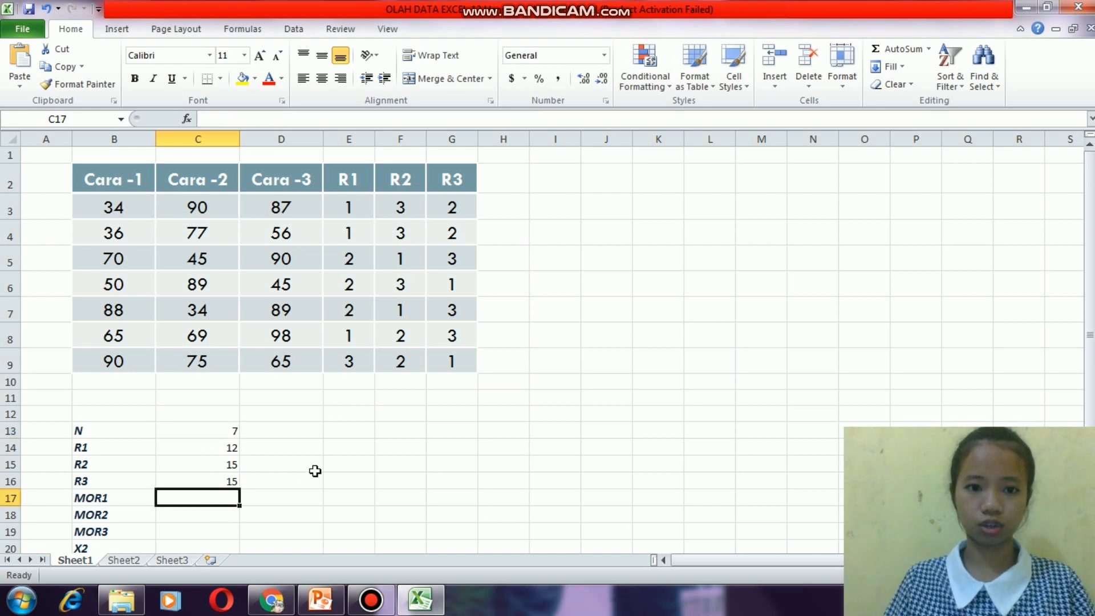
text(=)
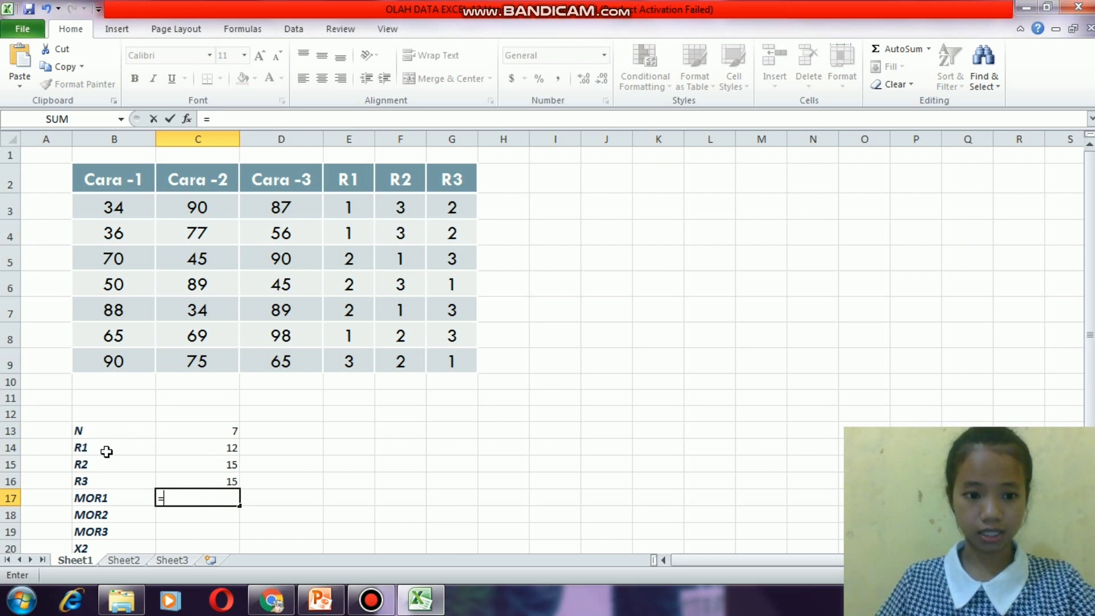
click(201, 450)
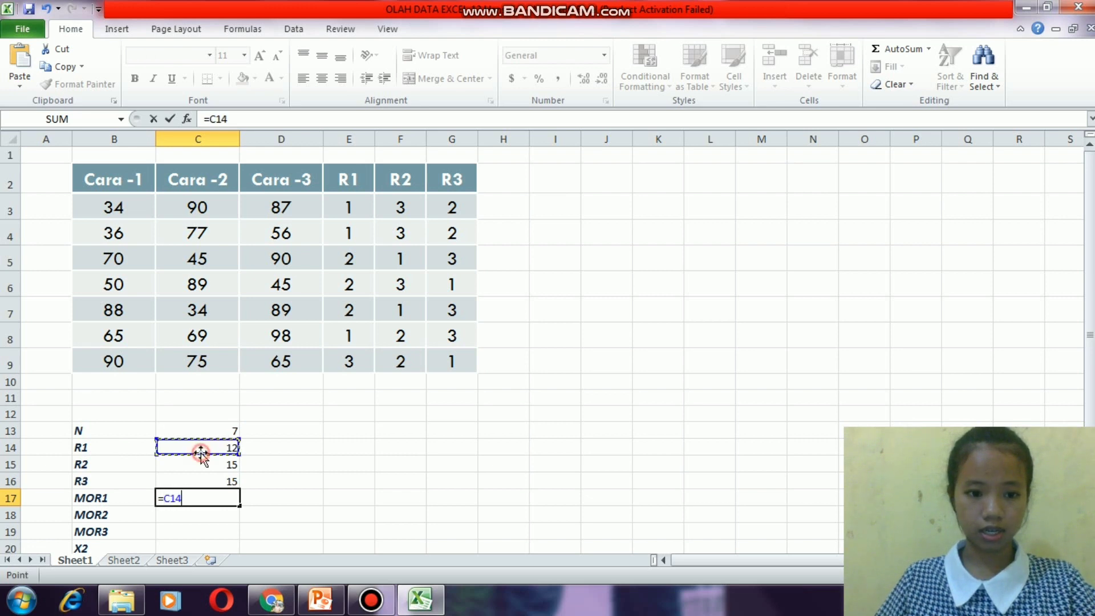
text(/)
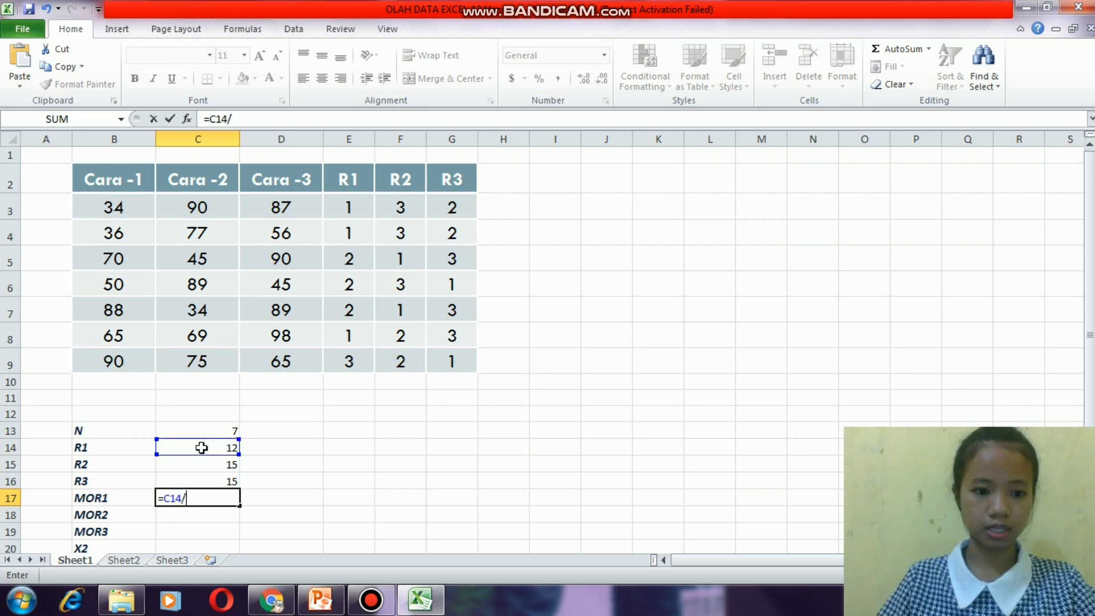
click(209, 434)
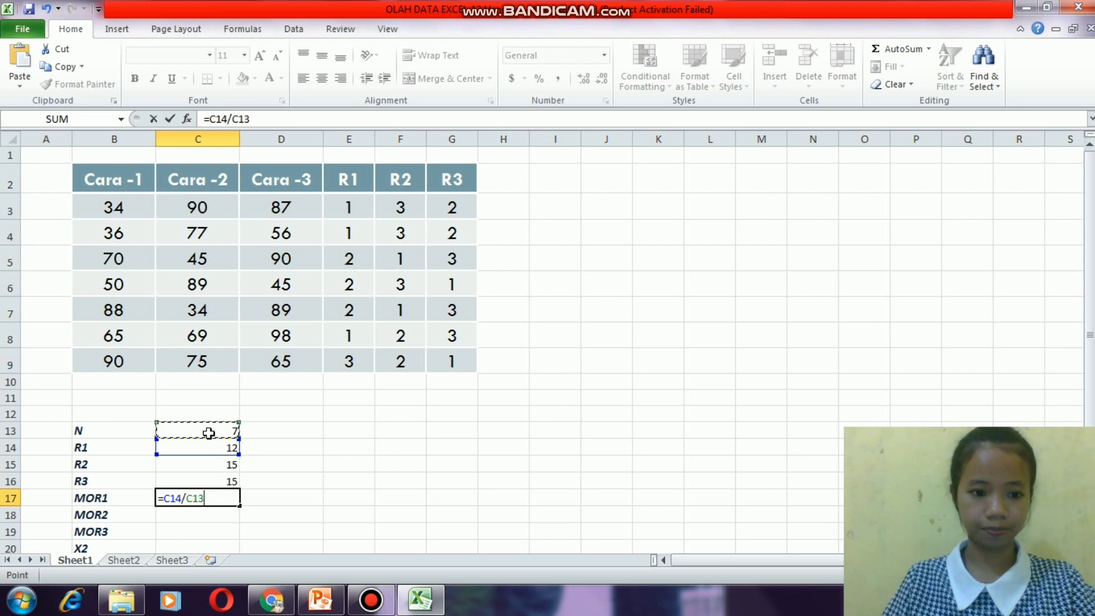
key(Return)
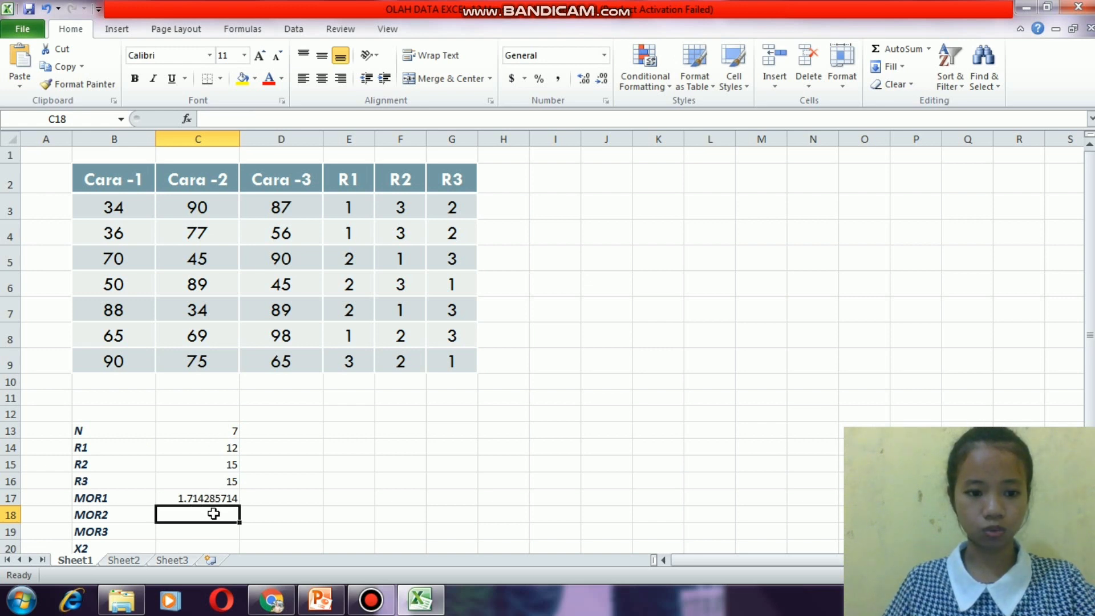
click(321, 600)
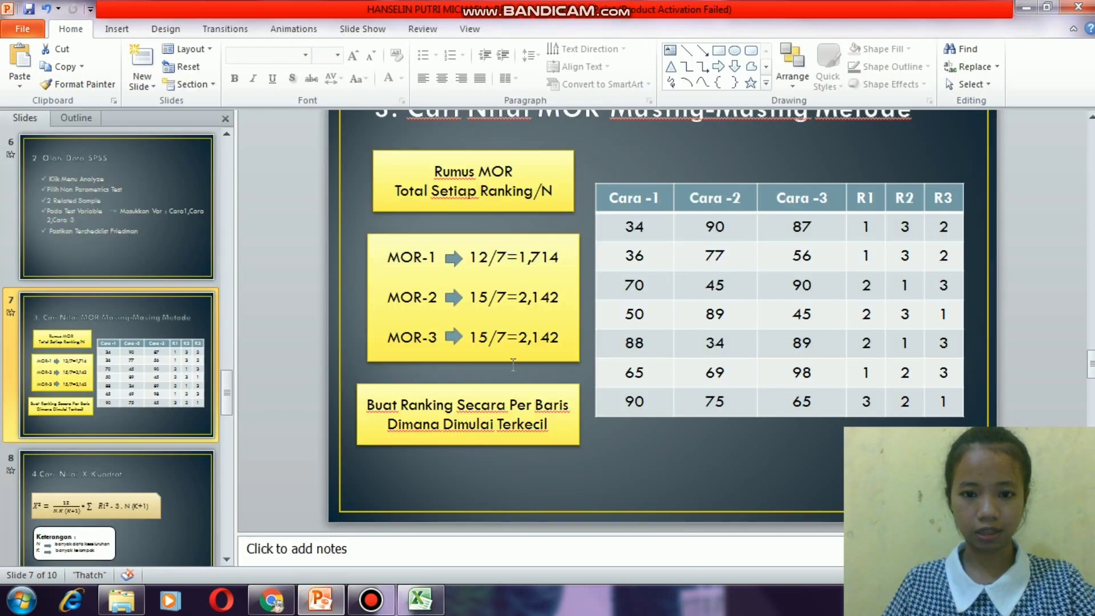
mouse_move(321, 600)
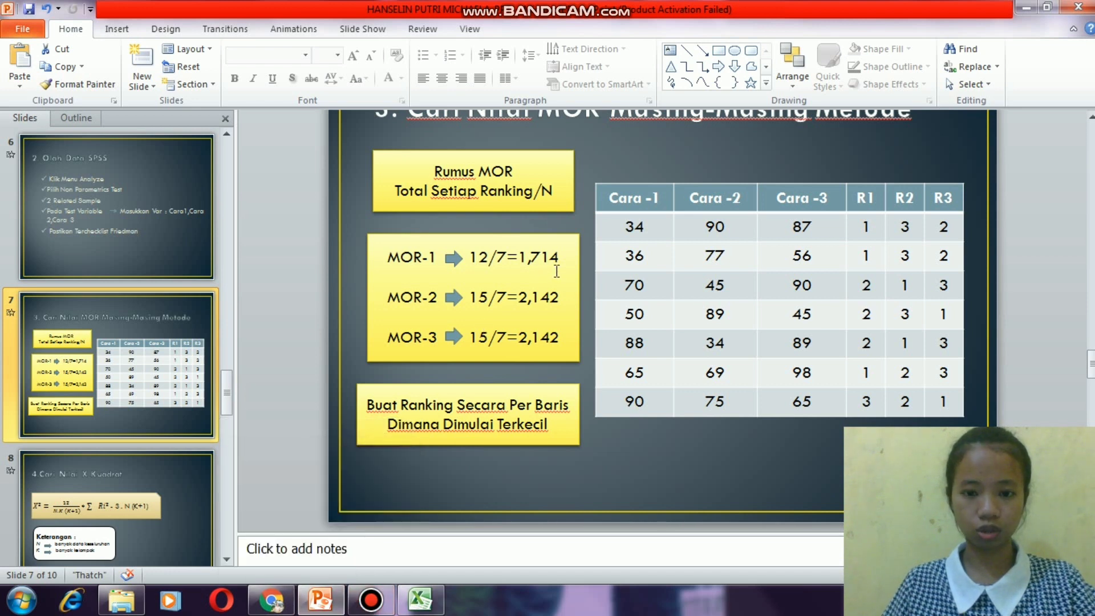
click(421, 600)
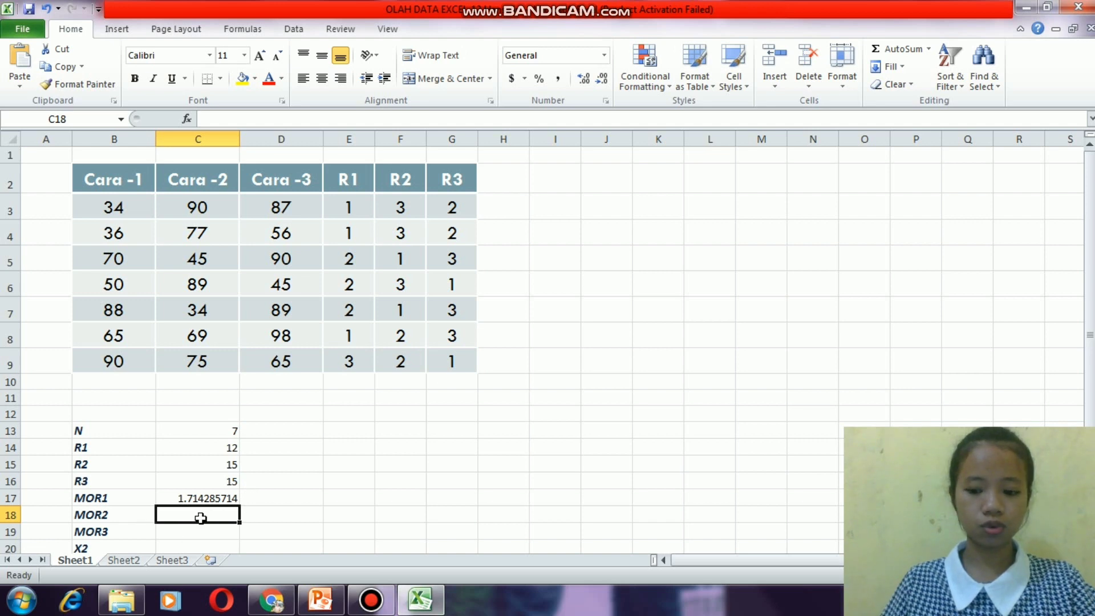
Step: Calculate MOR2 in C18 with =C15/C13, and compare it with the MOR-2 value on the PowerPoint slide before returning to Excel
text(=)
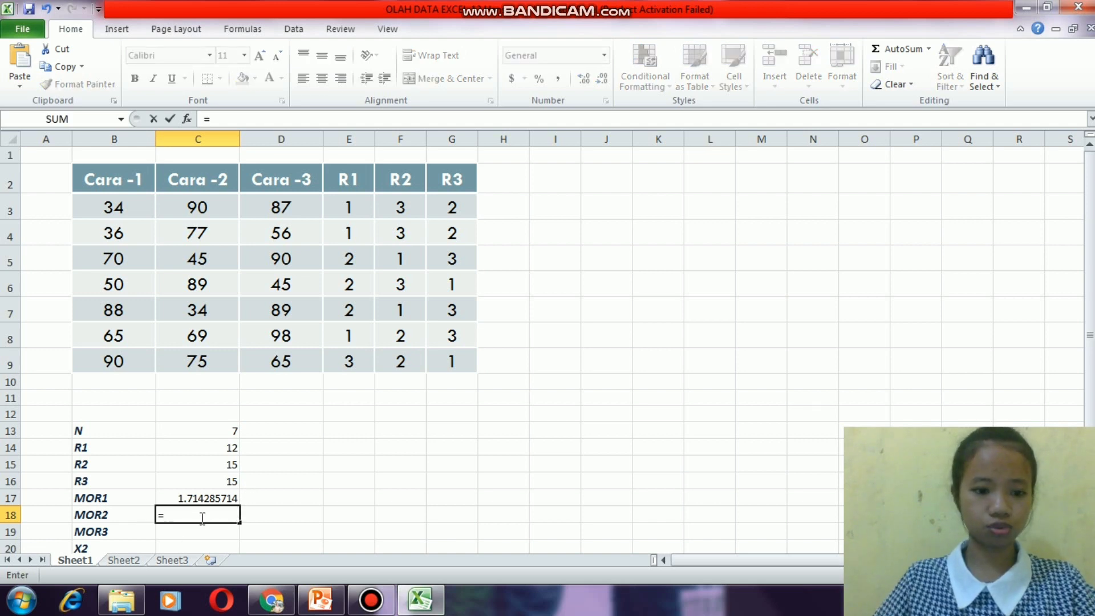
click(196, 468)
click(195, 471)
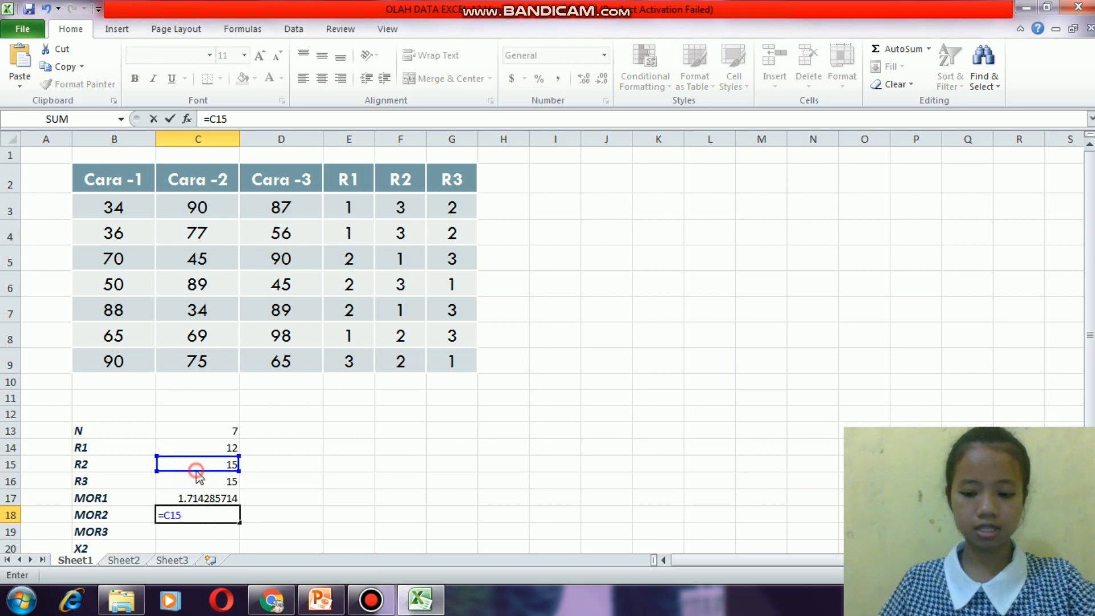
click(205, 432)
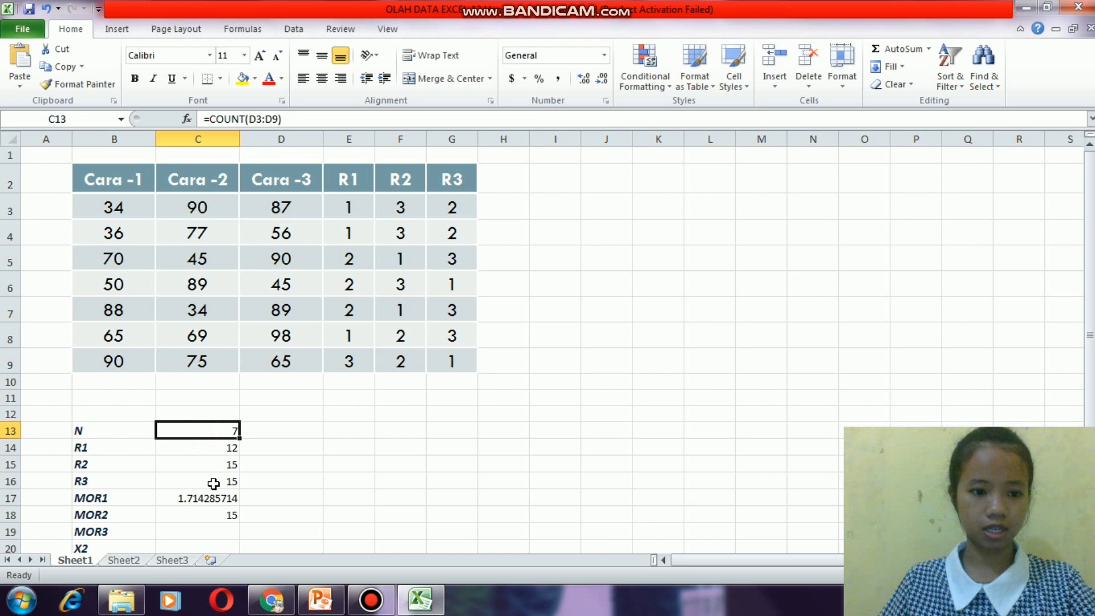
double_click(211, 514)
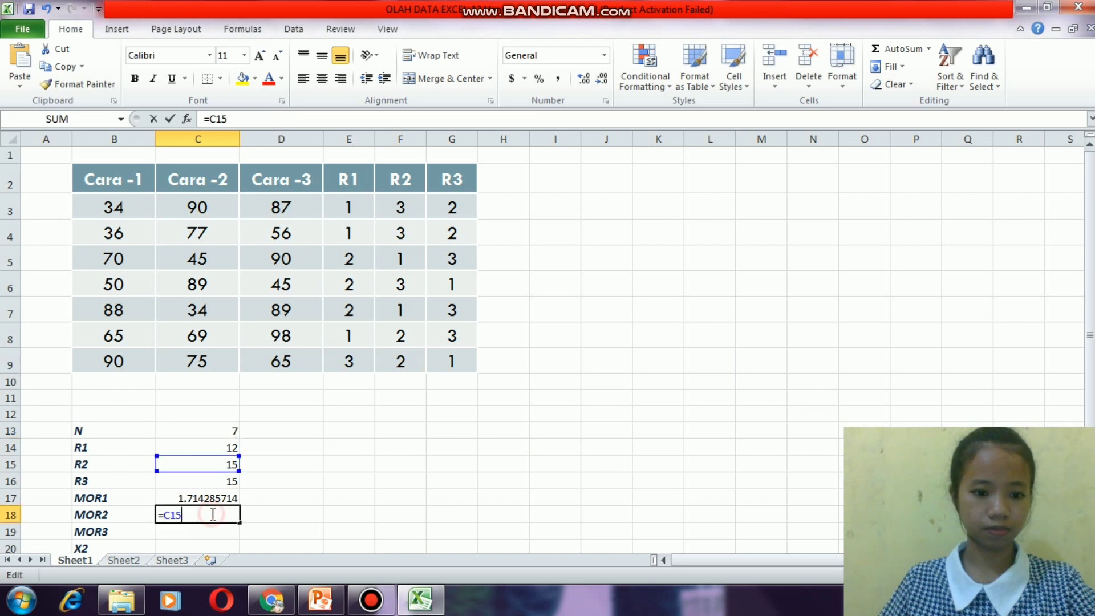
text(/)
click(228, 431)
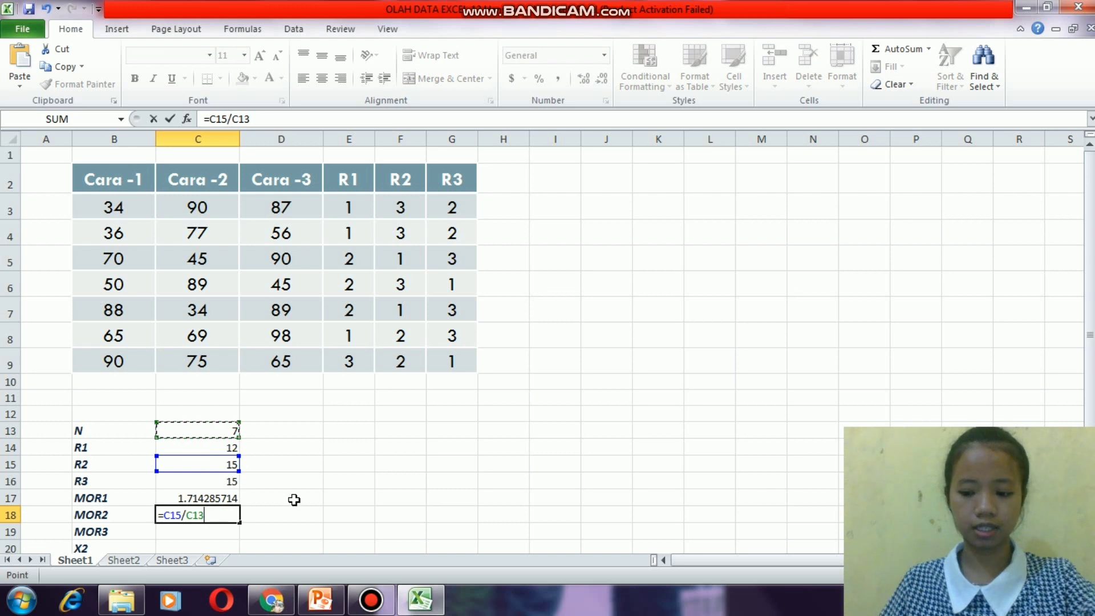
key(Return)
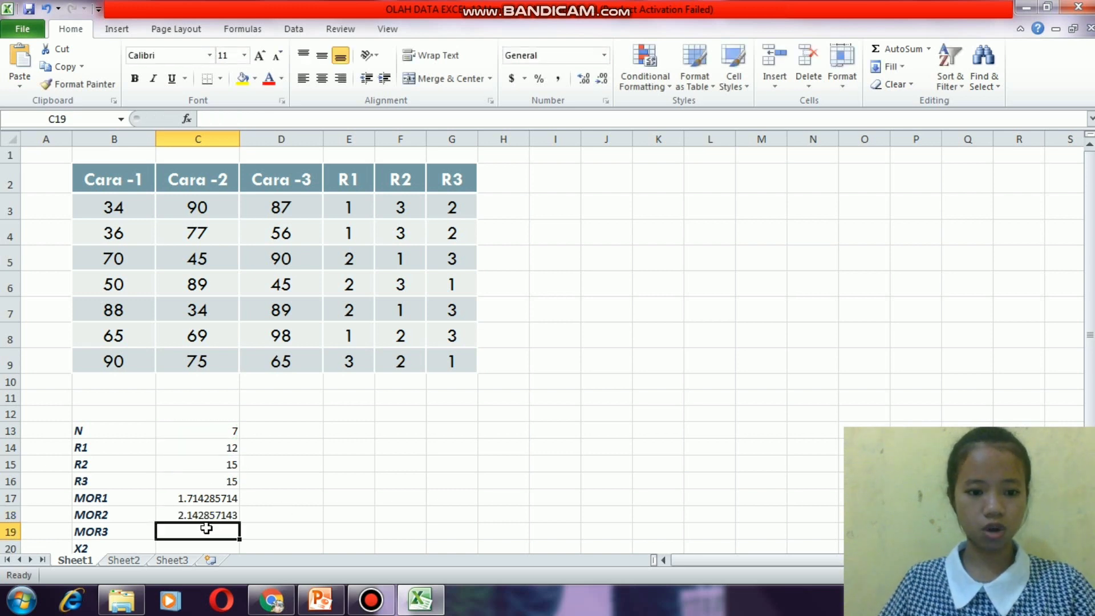
click(336, 602)
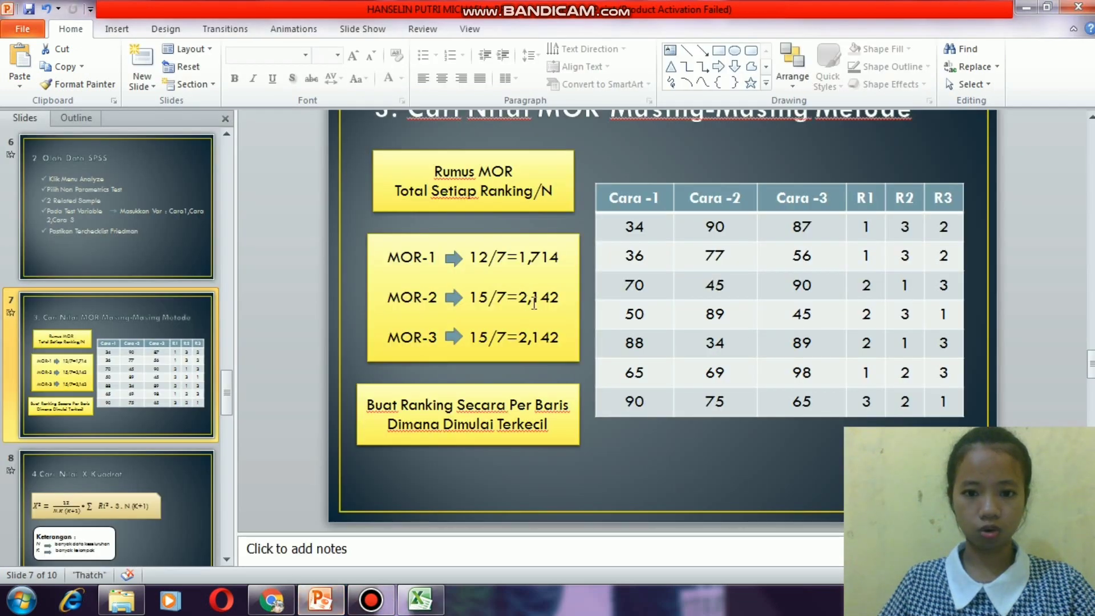
click(433, 598)
Step: Calculate MOR3 in C19 by dividing the R3 total by N with =C16/C13
text(=)
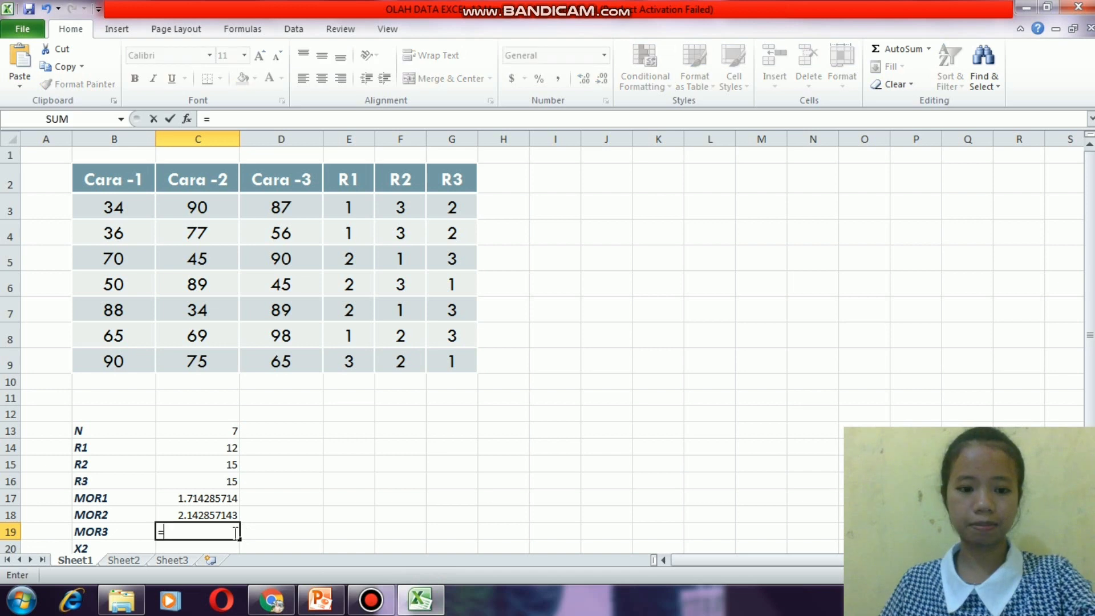
click(217, 482)
text(/)
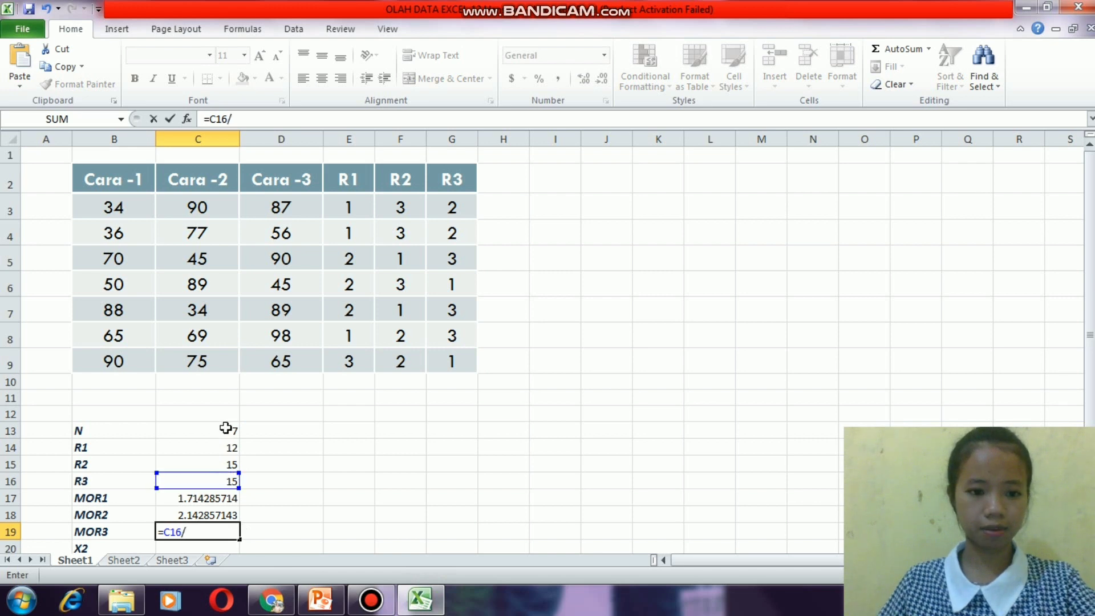
click(226, 431)
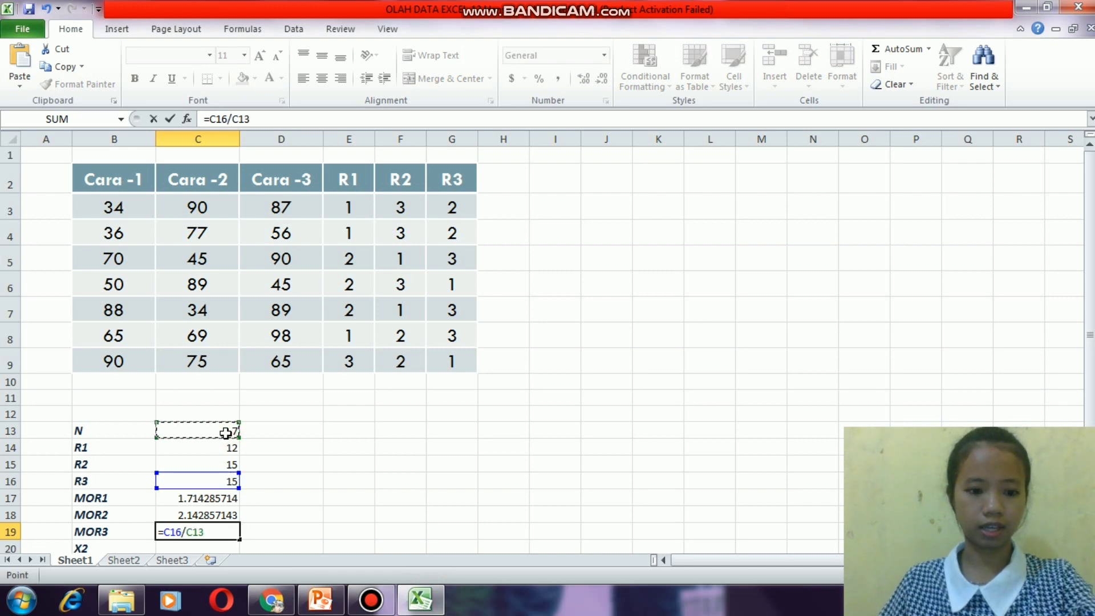
key(Return)
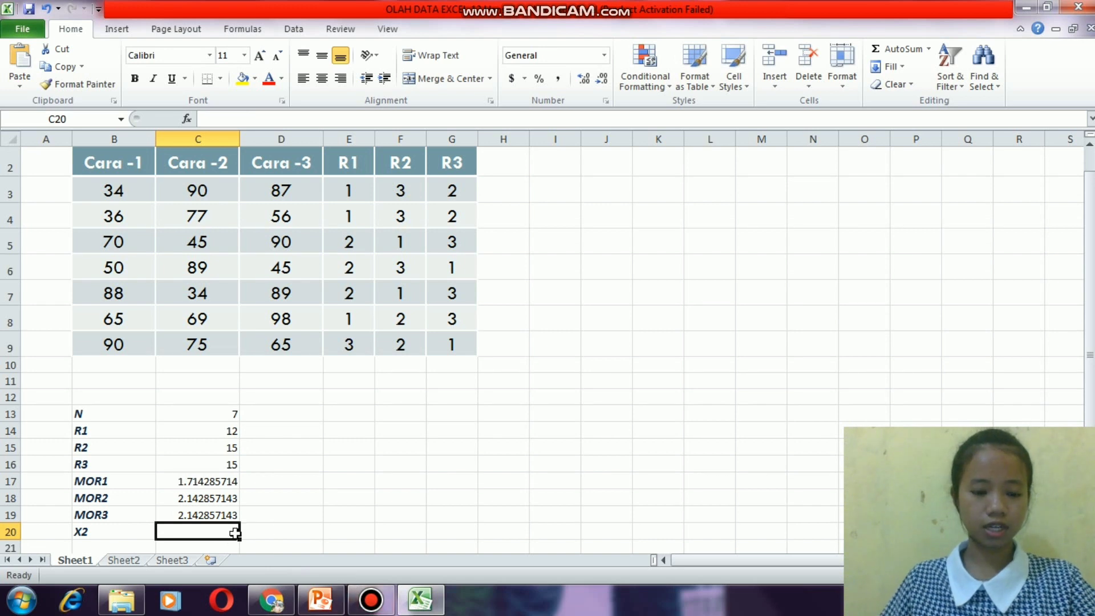
Step: Begin the X2 formula in C20 with =12/
scroll(246, 531, down, 1)
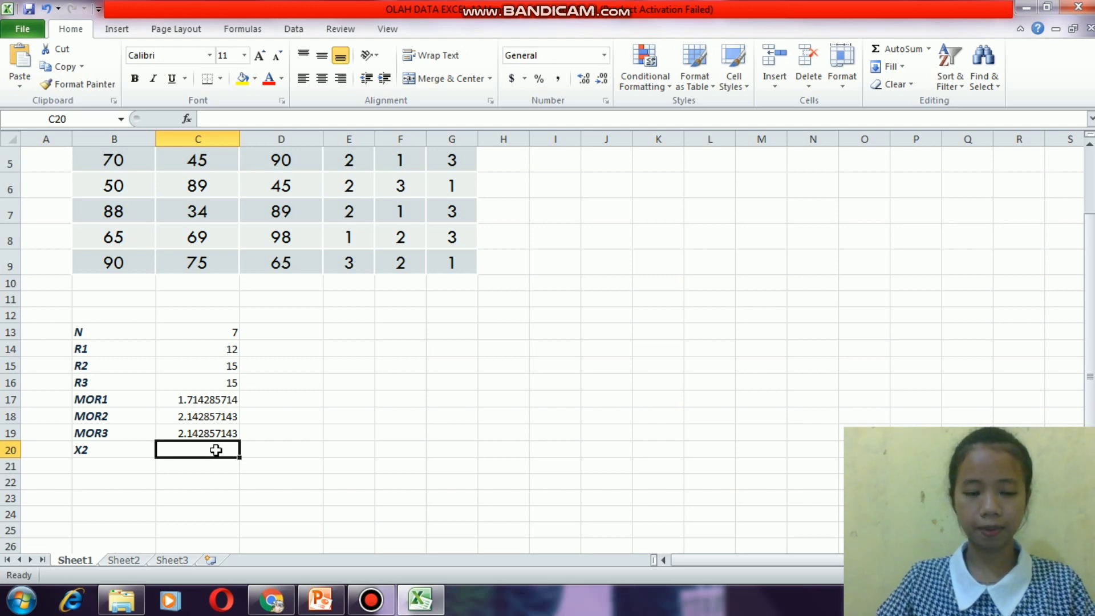
text(=)
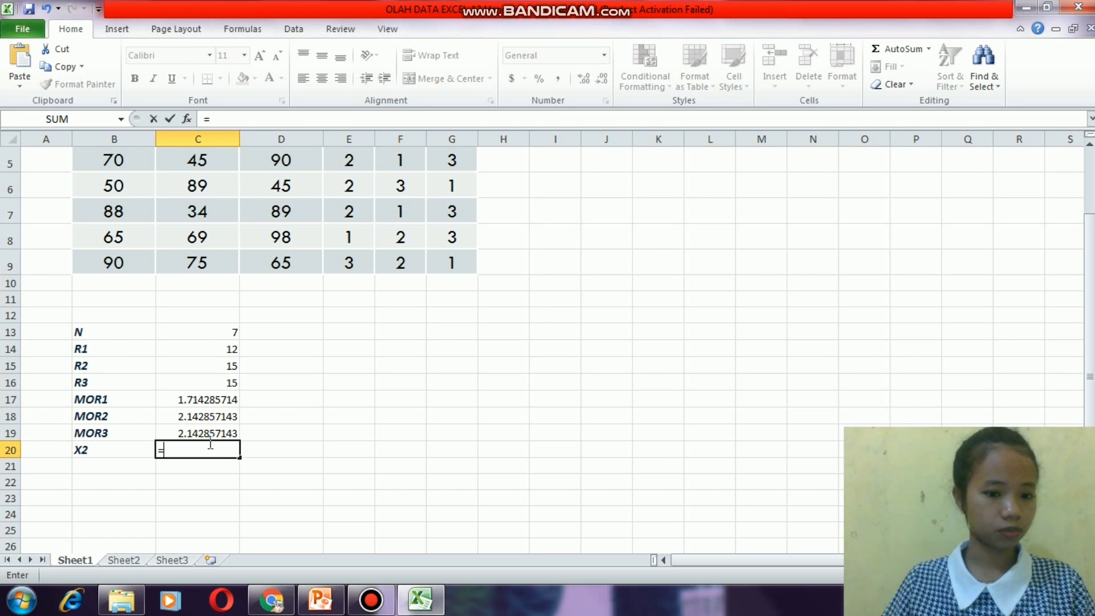
text(12)
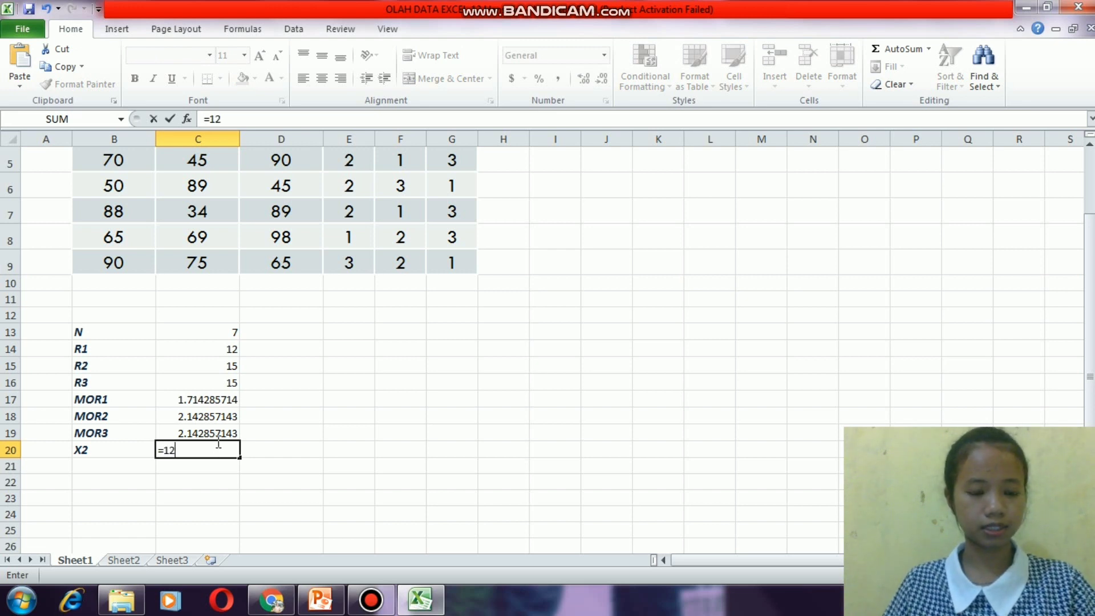
text(/)
Step: Examine the X2 formula on slide 8 of the PowerPoint presentation, and return to the Excel workbook
click(322, 602)
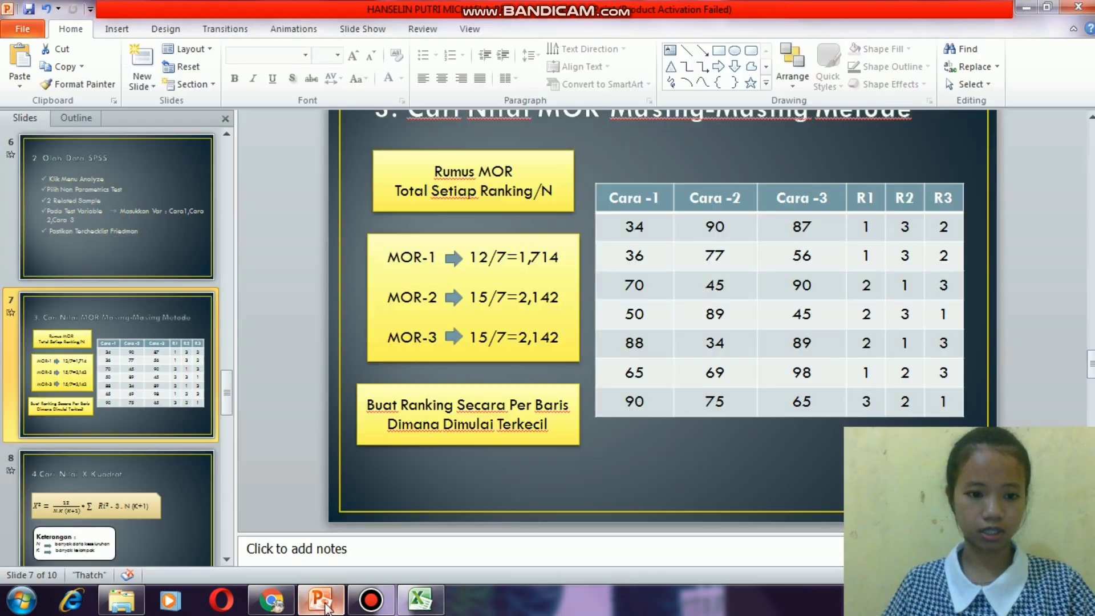
scroll(146, 337, up, 3)
scroll(145, 337, down, 5)
click(99, 356)
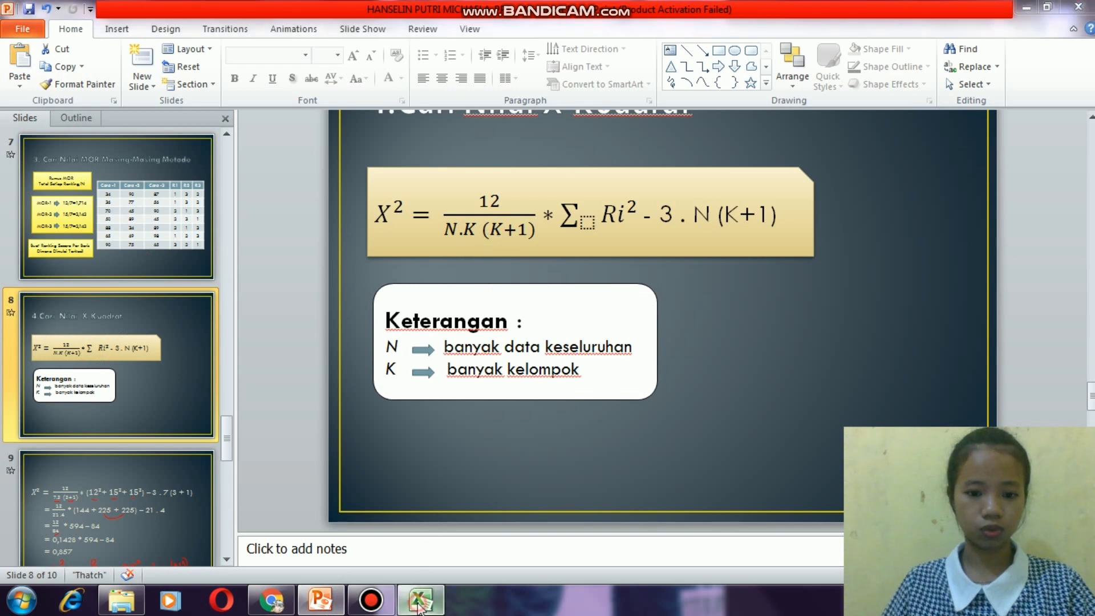
click(419, 602)
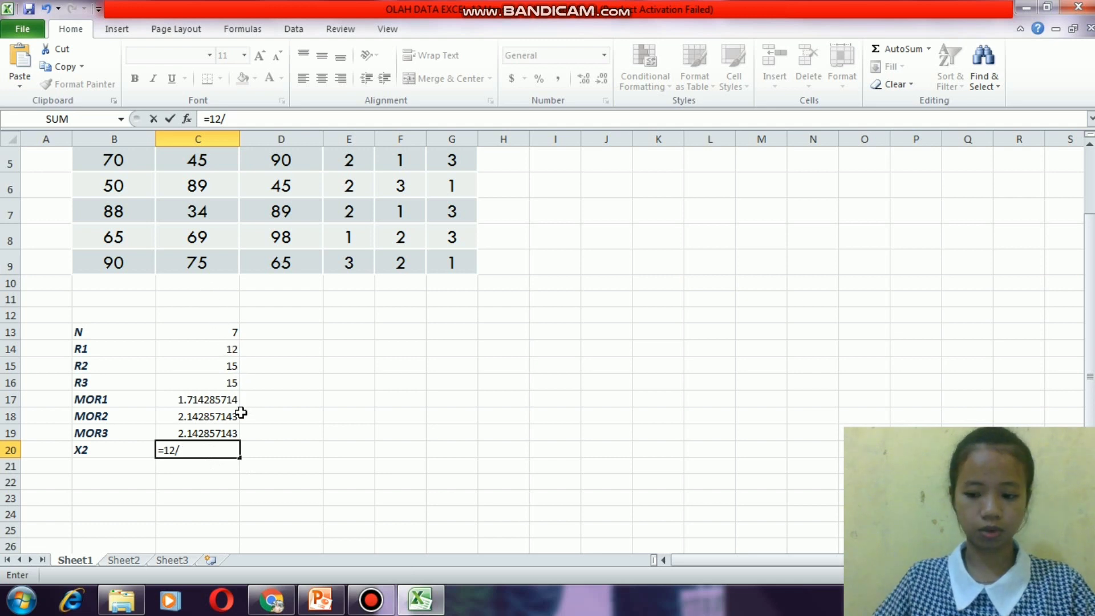
Step: Clear the unfinished X2 formula in C20 back to its equals sign
key(Left)
key(Left)
key(Right)
key(Right)
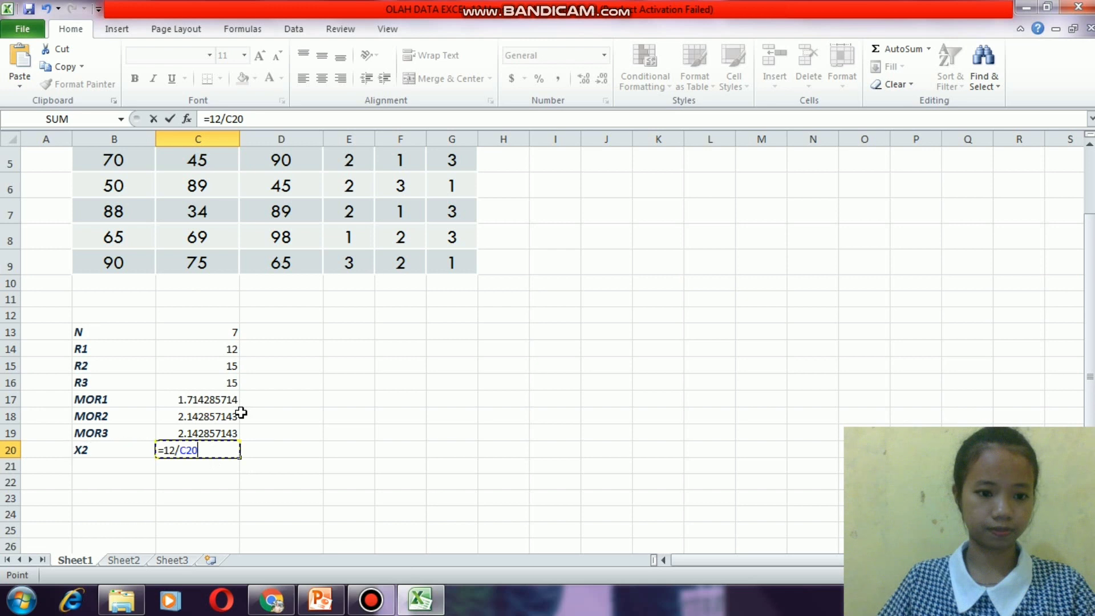
key(BackSpace)
key(BackSpace)
key(BackSpace)
key(BackSpace)
key(BackSpace)
key(BackSpace)
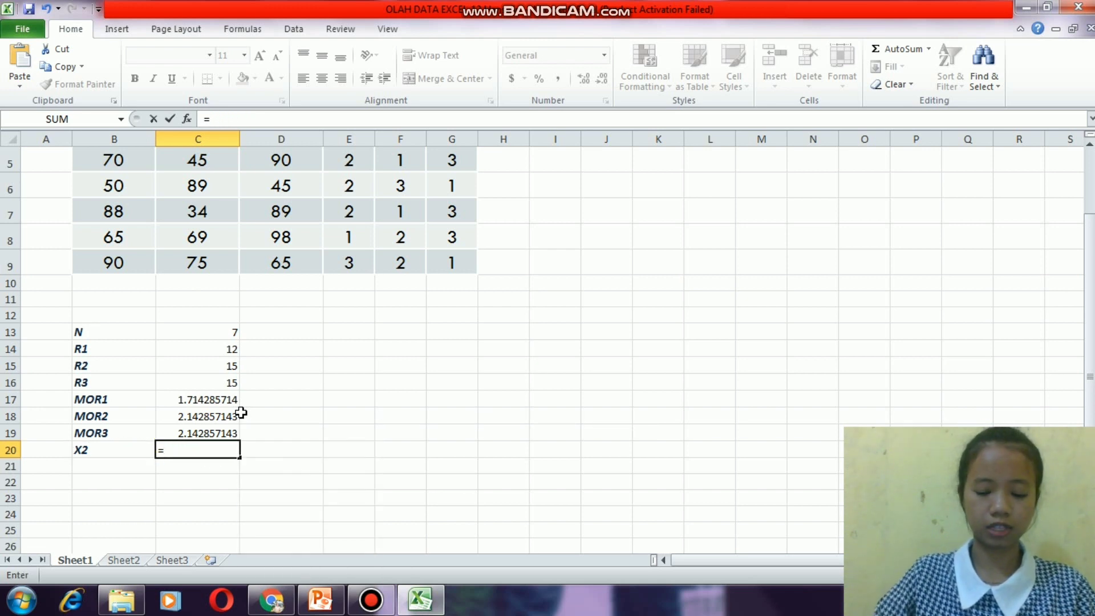
Step: Enter the first term of the X2 formula in C20 as =(12/(C13*3*(3+1)))
text((12)
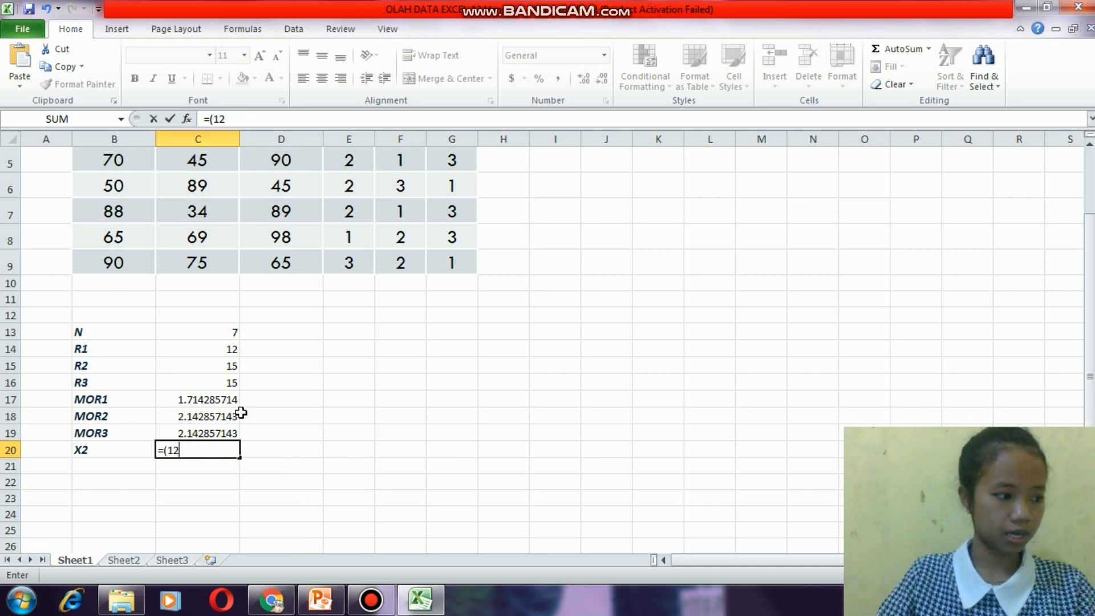
text(/)
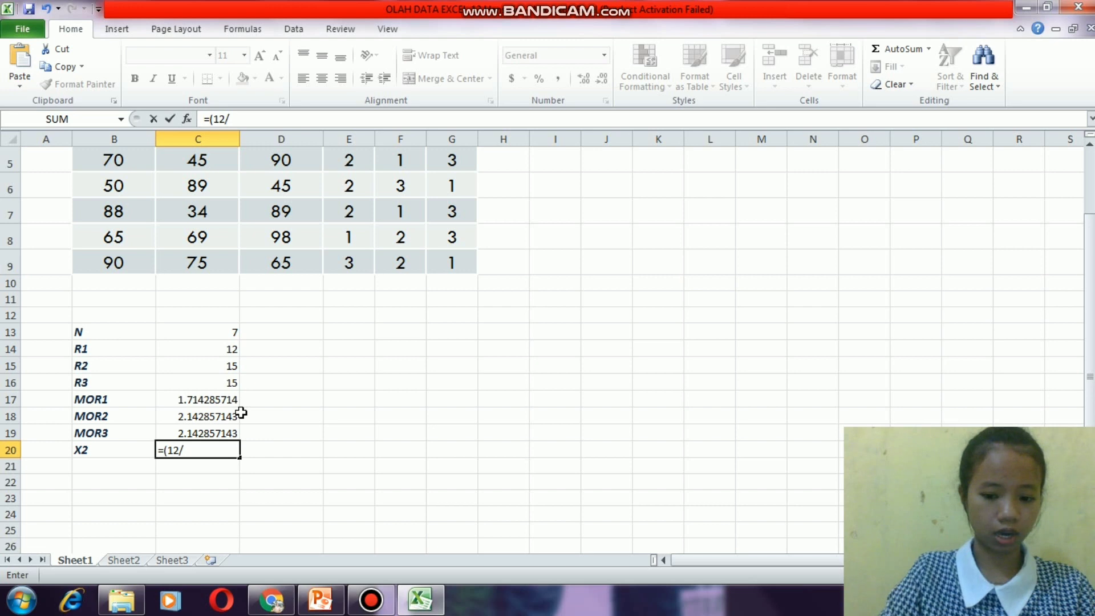
text(()
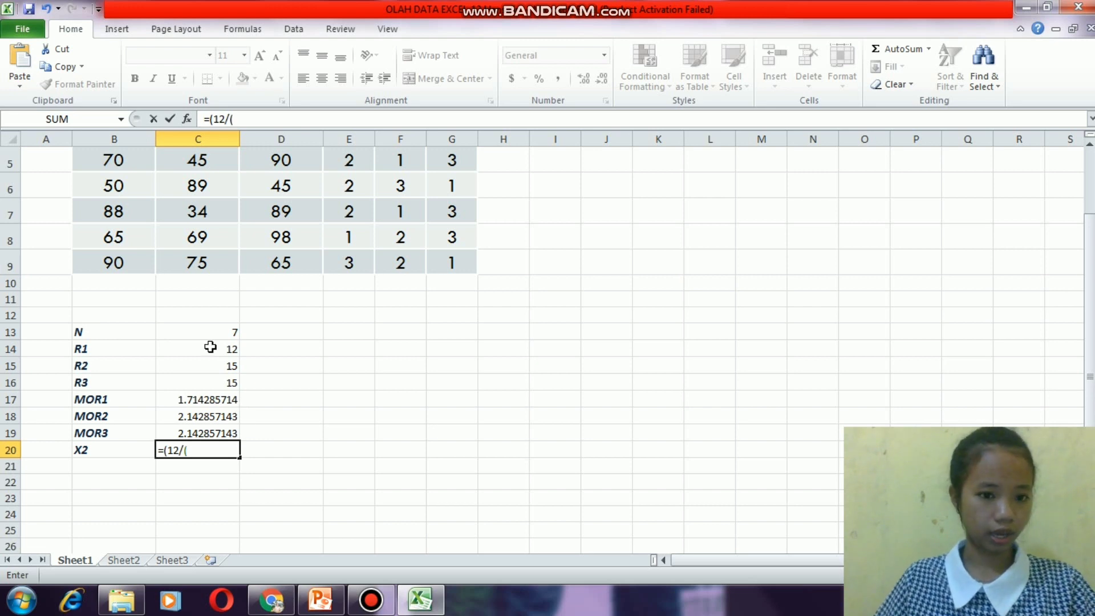
click(209, 335)
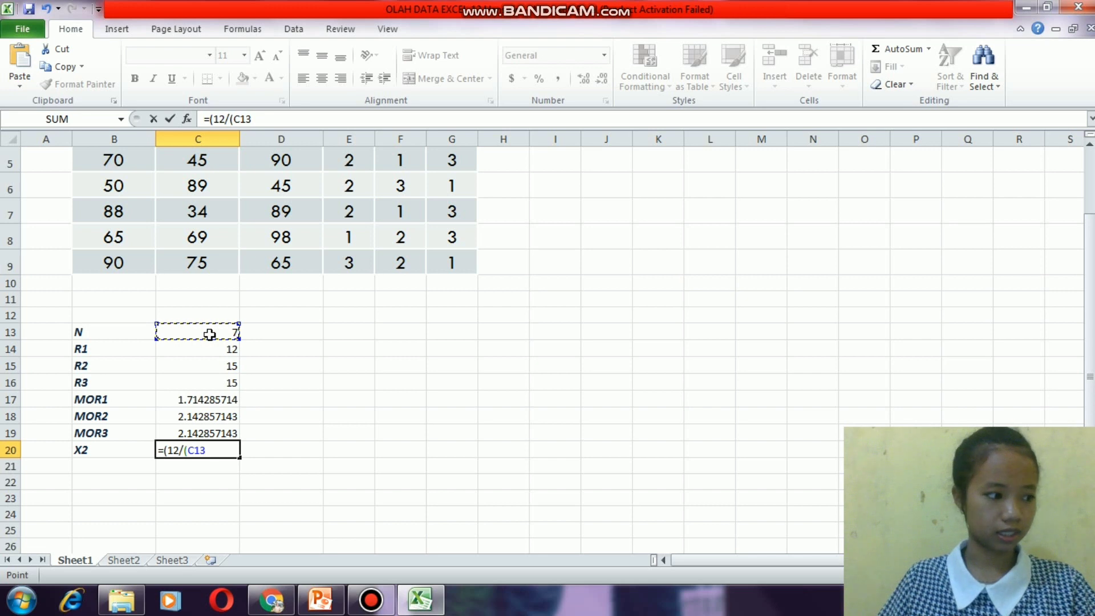
text(*)
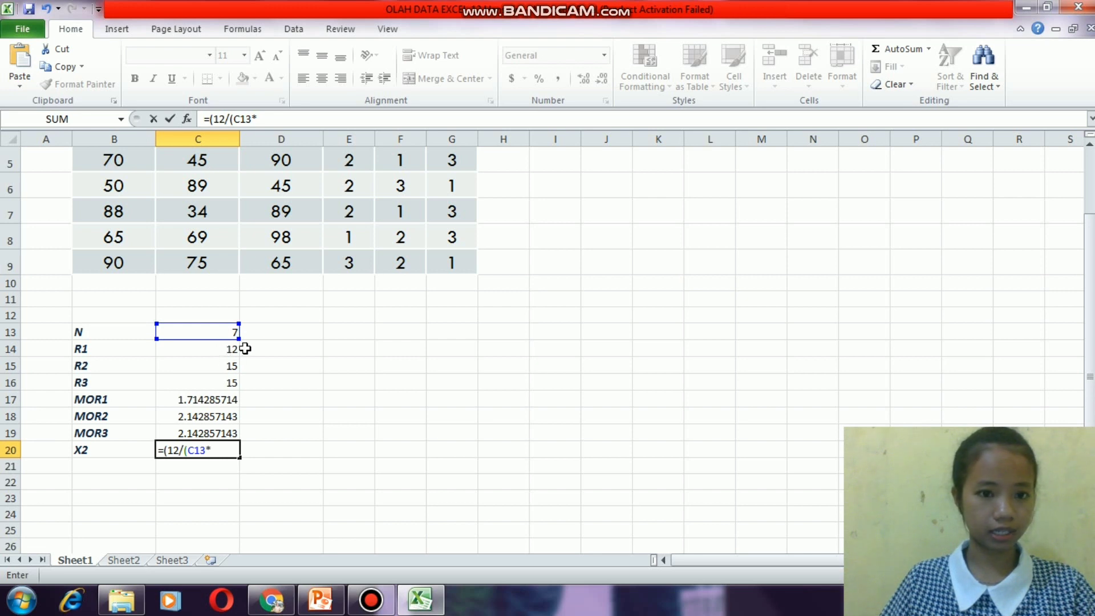
text(3)
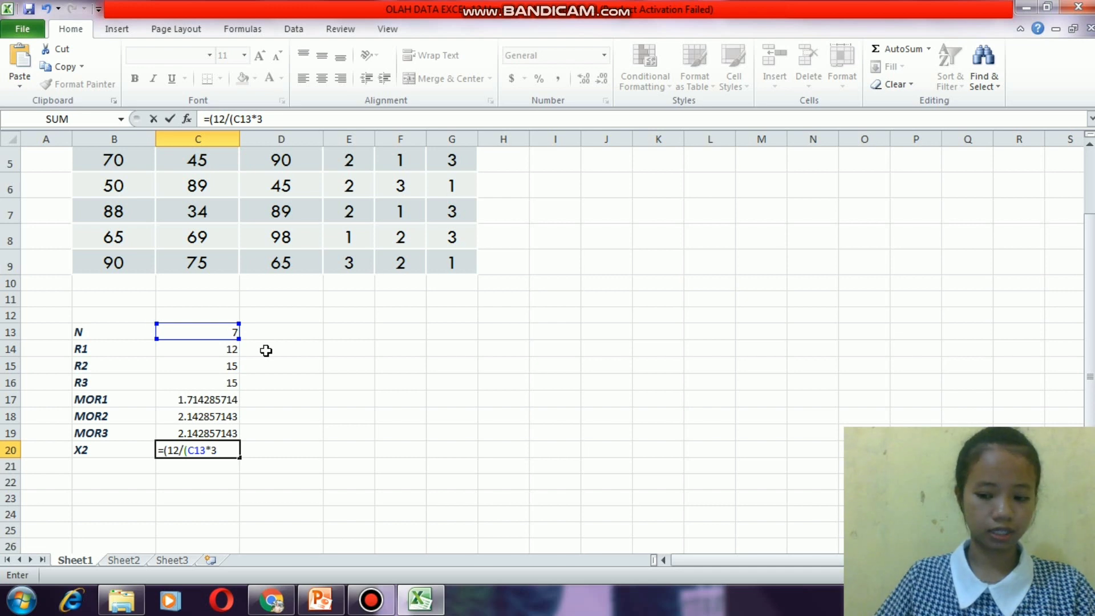
text(*()
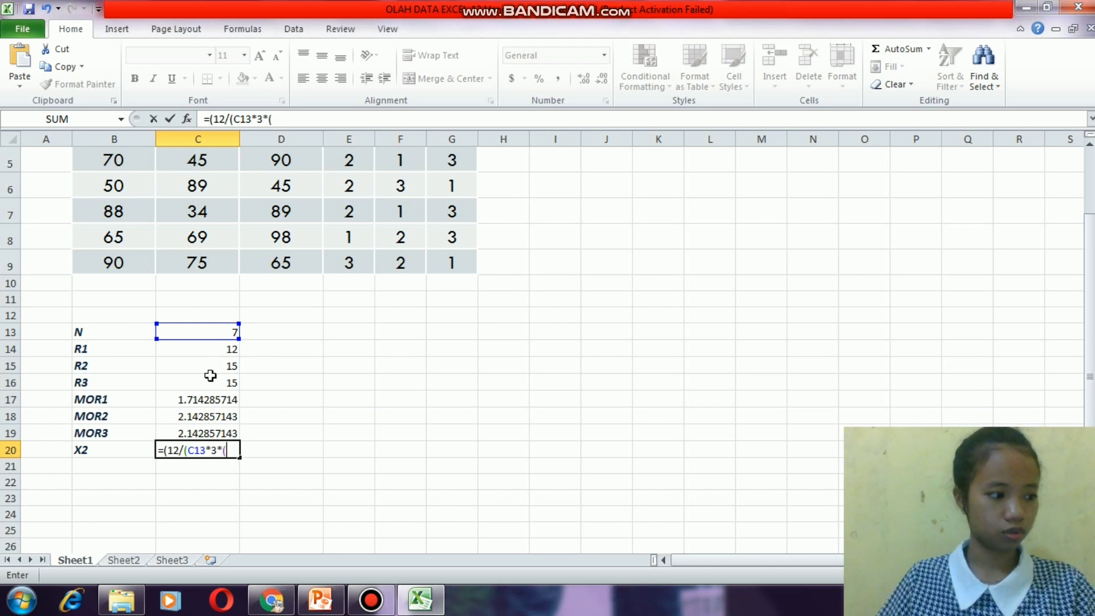
text(3+1)
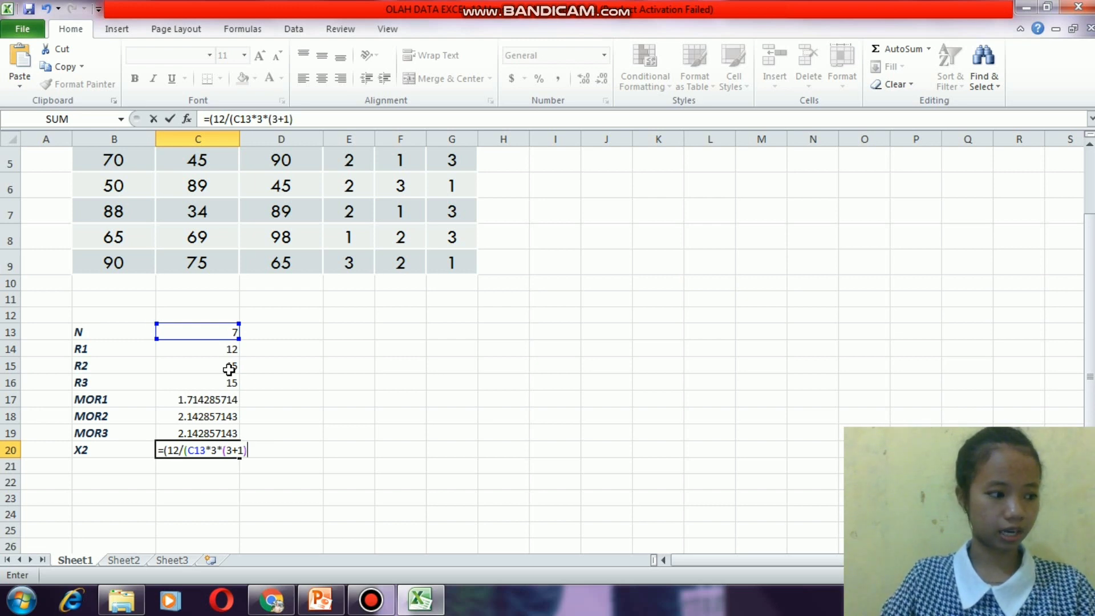
text()))
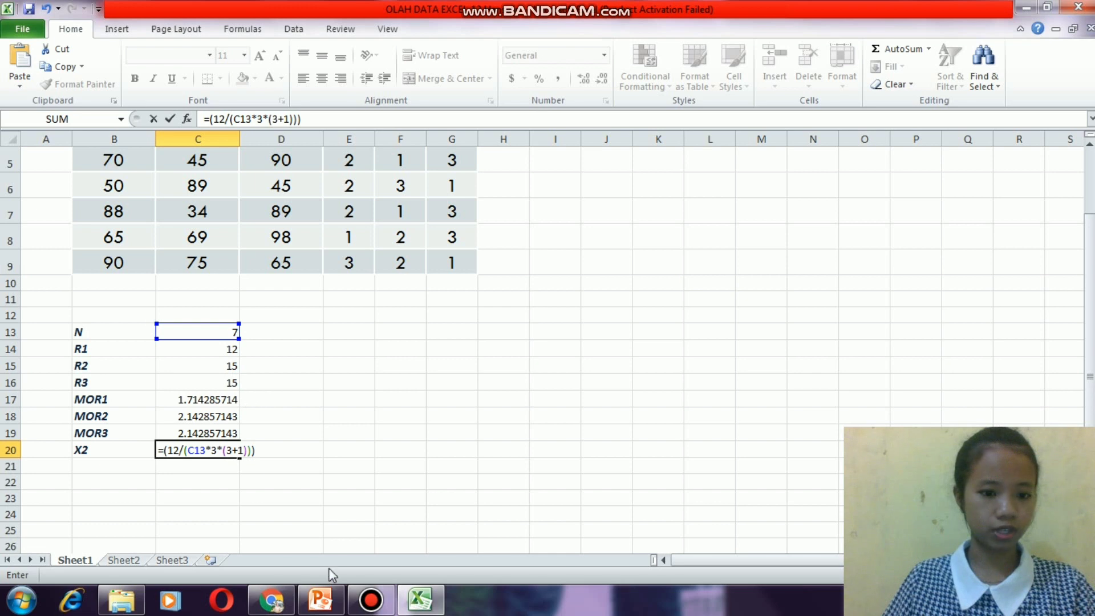
Step: Switch to PowerPoint to review the X2 formula on slide 8 and the ranking table on slide 7, and return to the Excel workbook
click(321, 600)
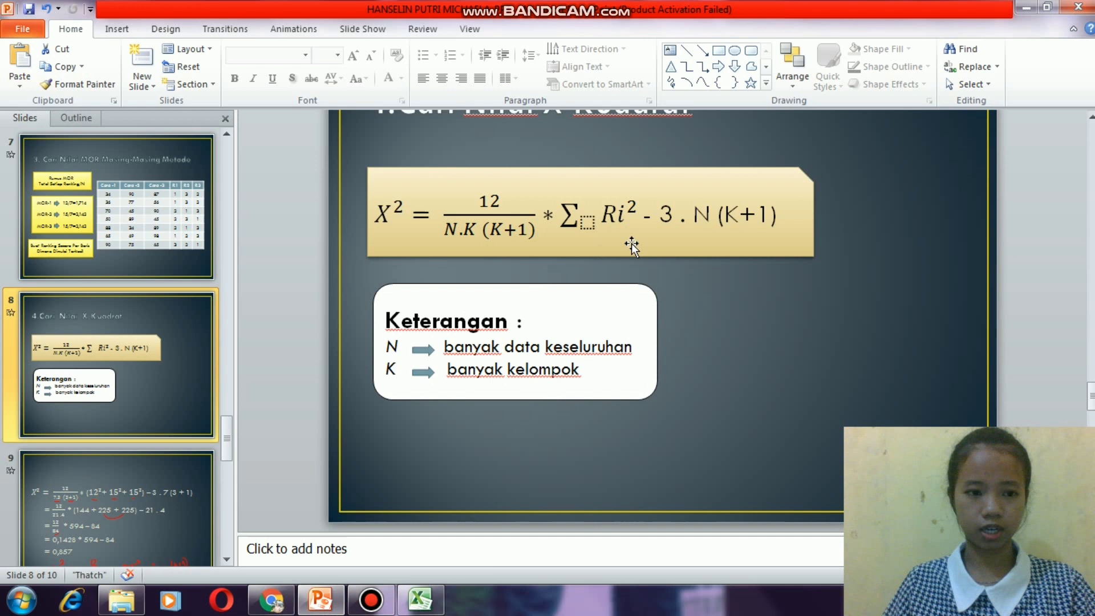
click(149, 245)
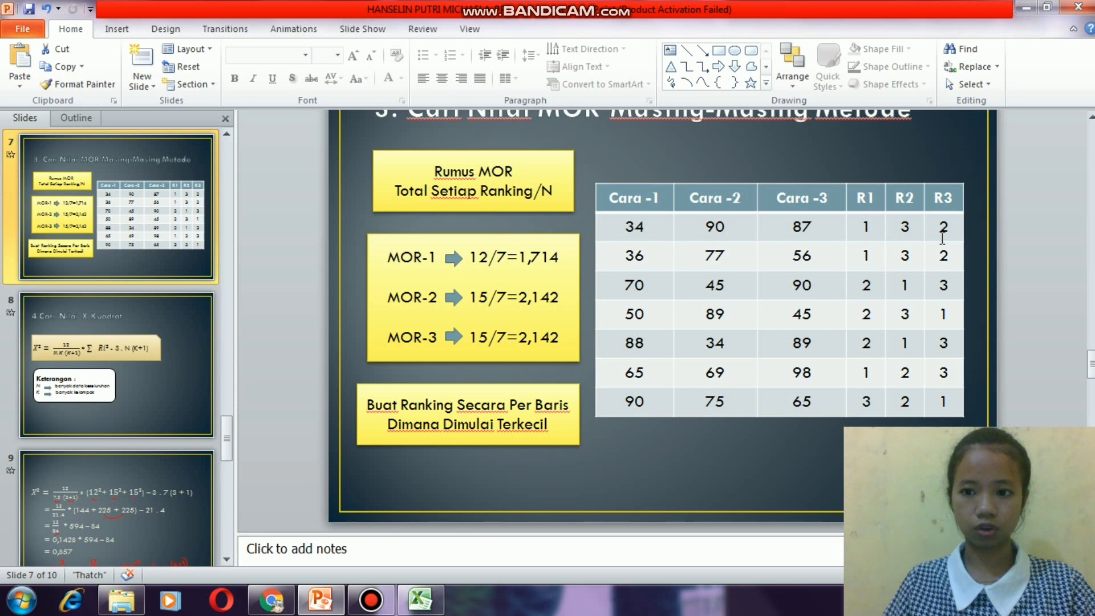
mouse_move(332, 611)
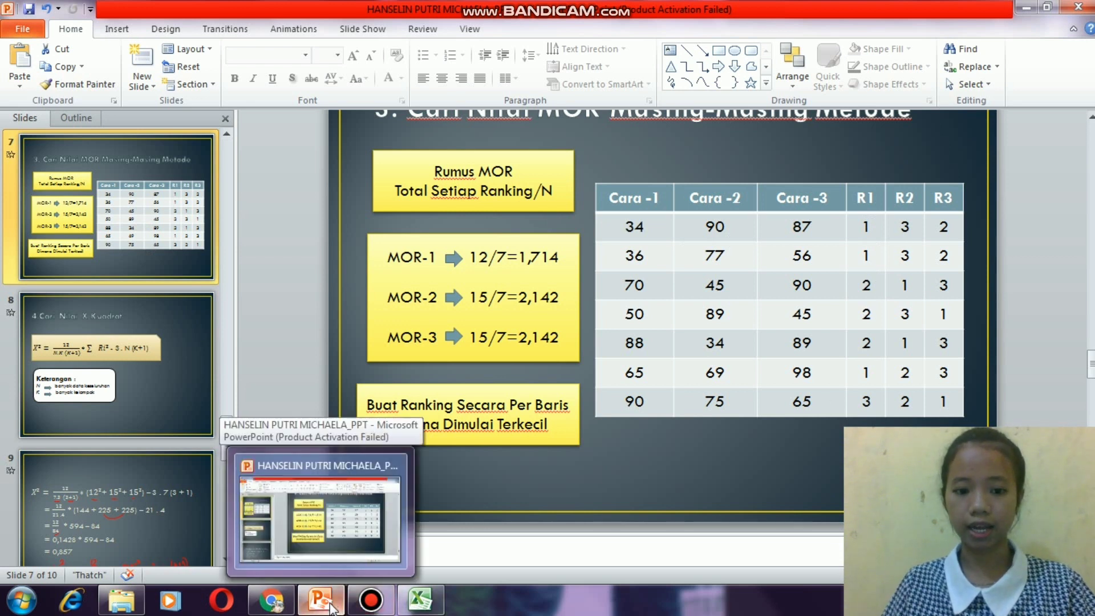
click(420, 600)
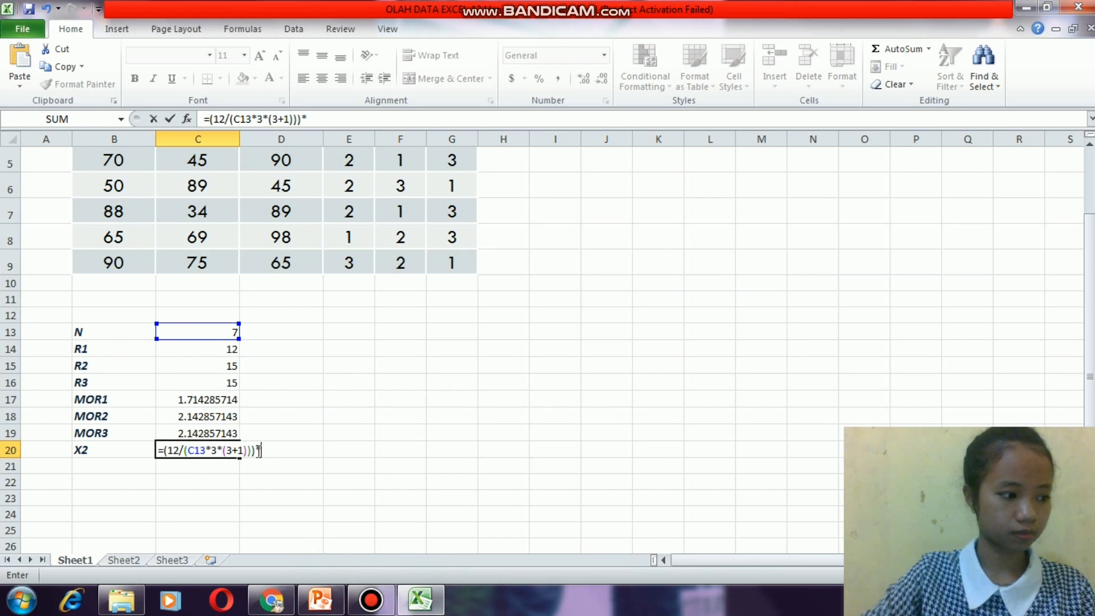
Step: Extend the X2 formula in C20 by multiplying by the sum of squared rank totals, *(C14^2+C15^2+C16^2)
text(()
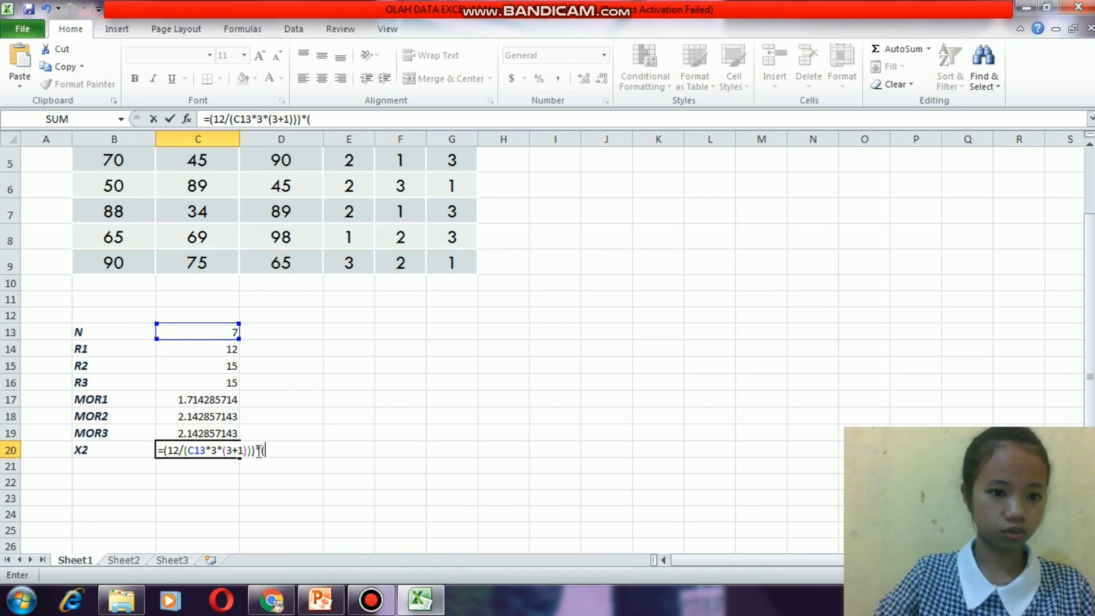
click(172, 354)
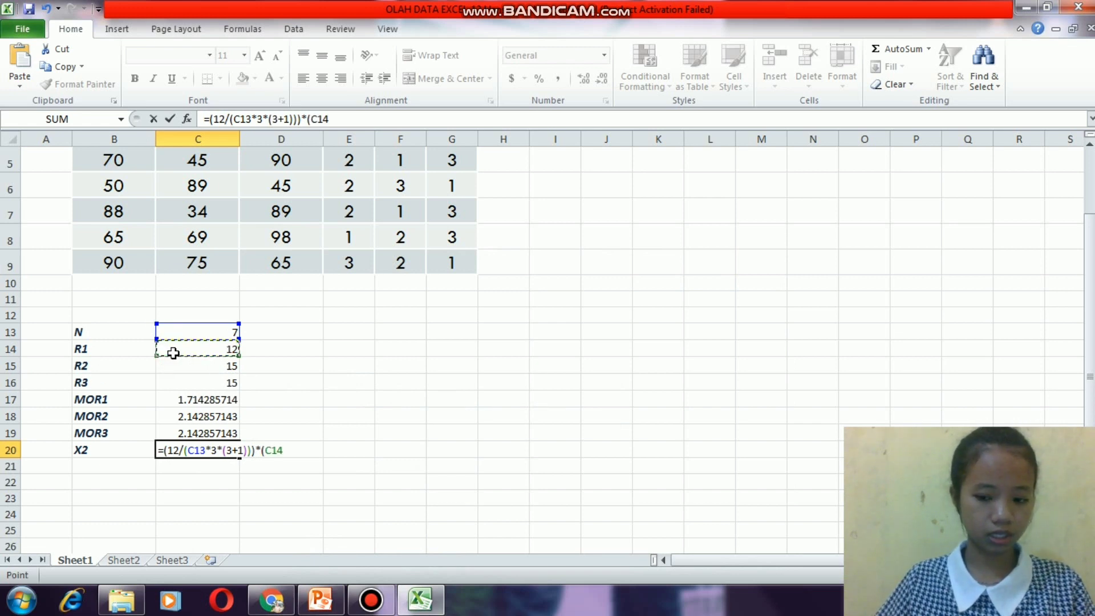
text(^)
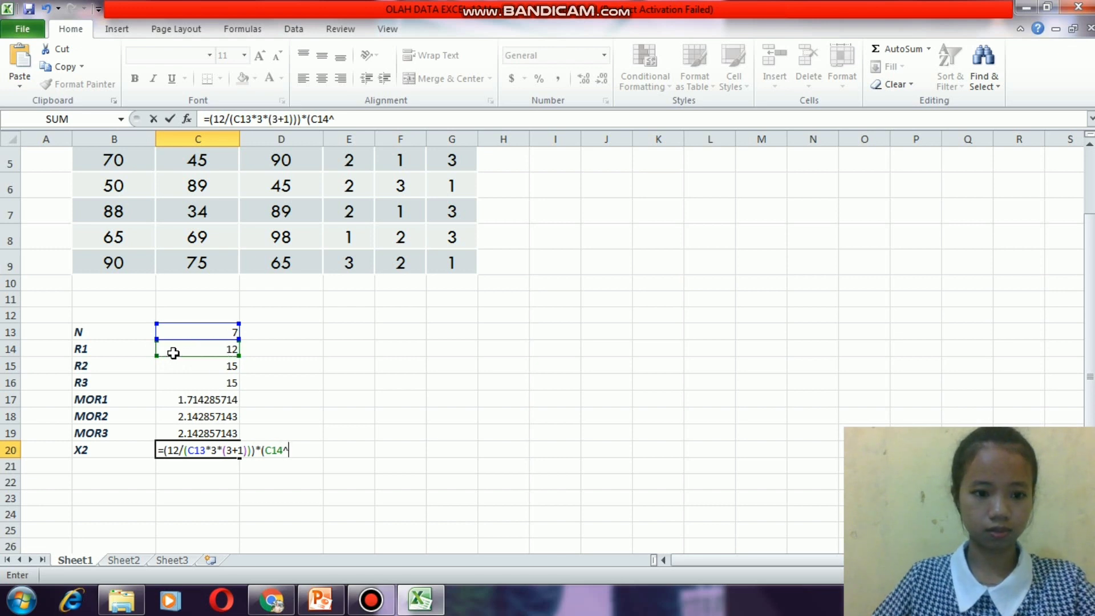
text(2)
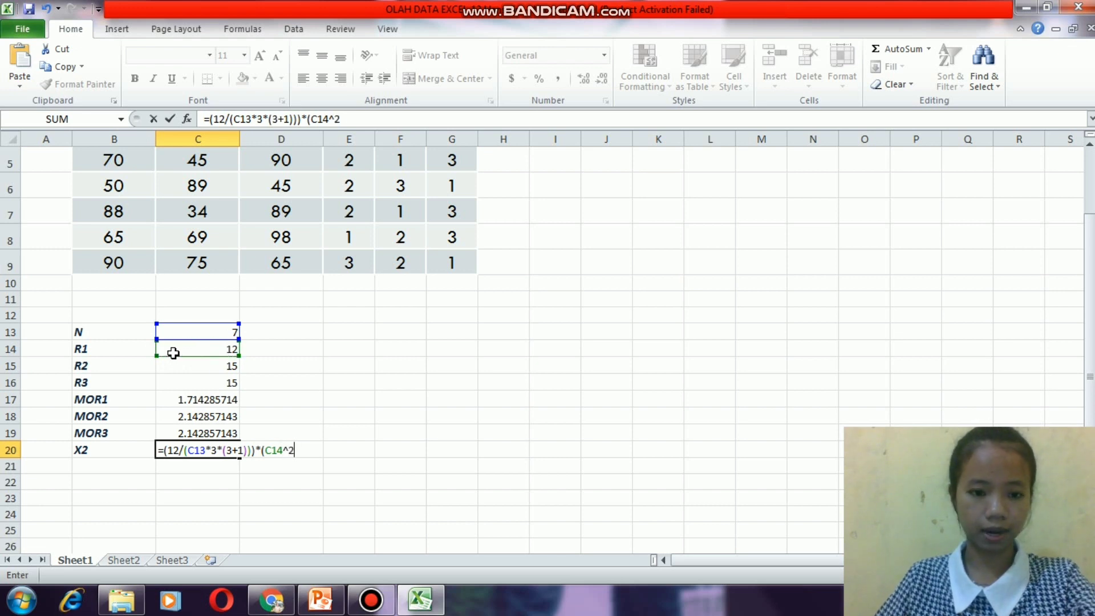
text(+)
click(177, 363)
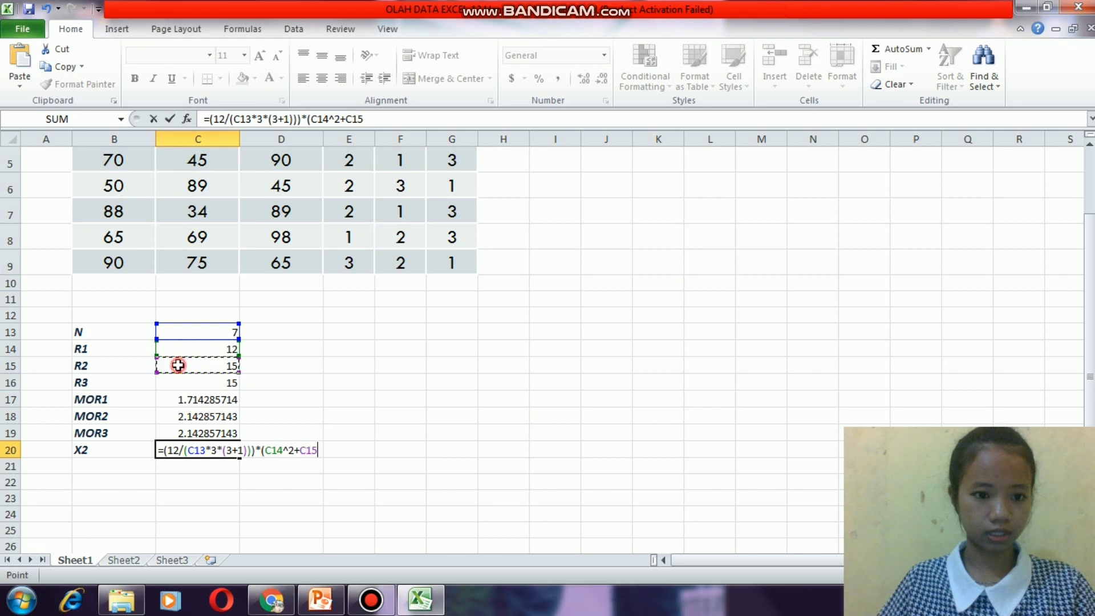
text(^)
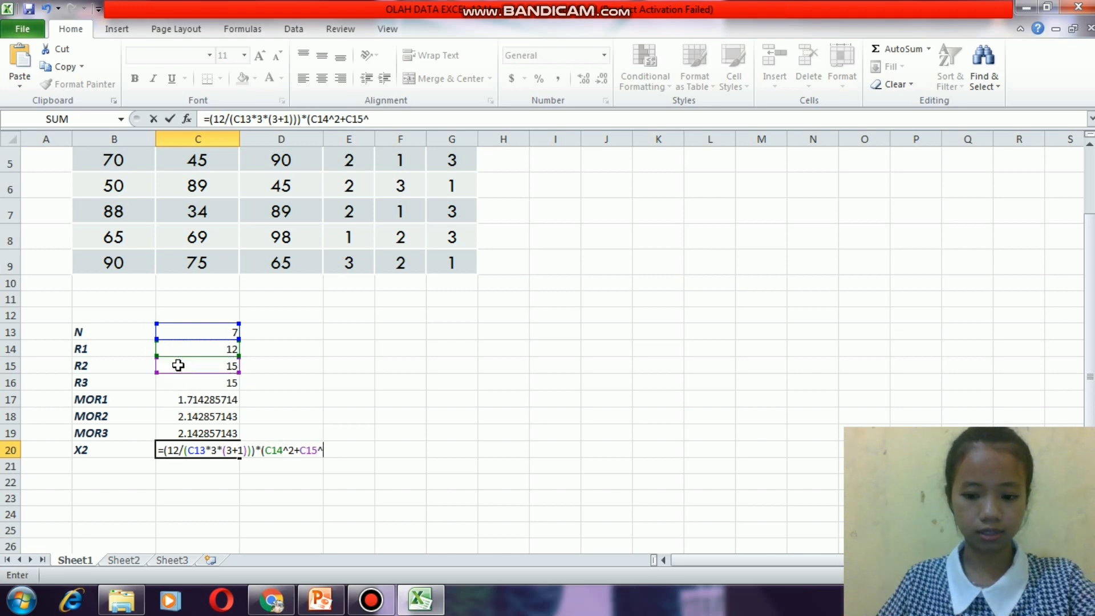
text(2)
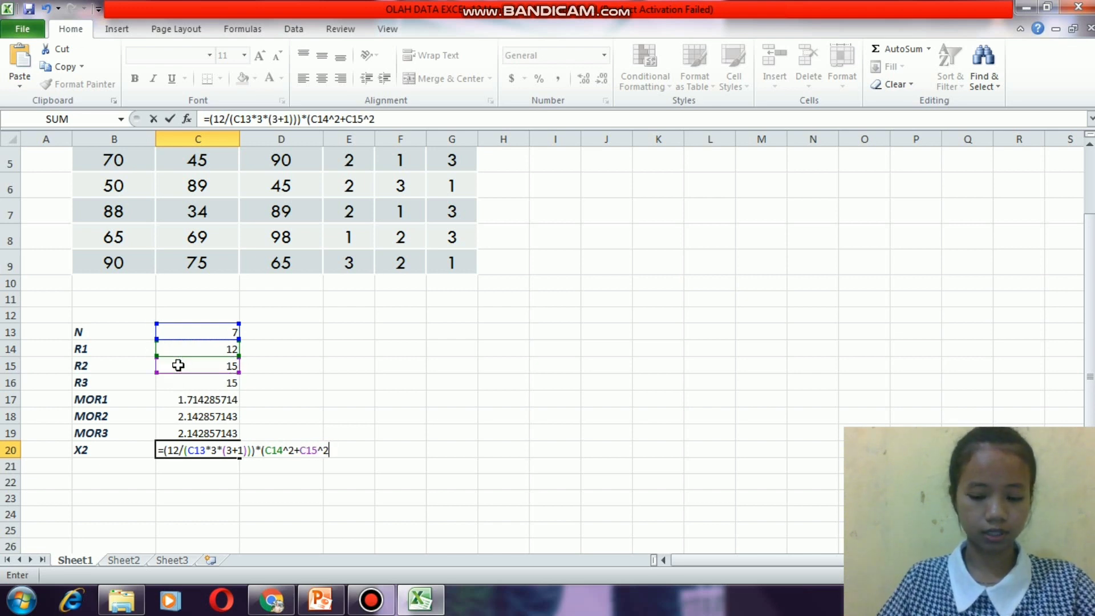
text(+)
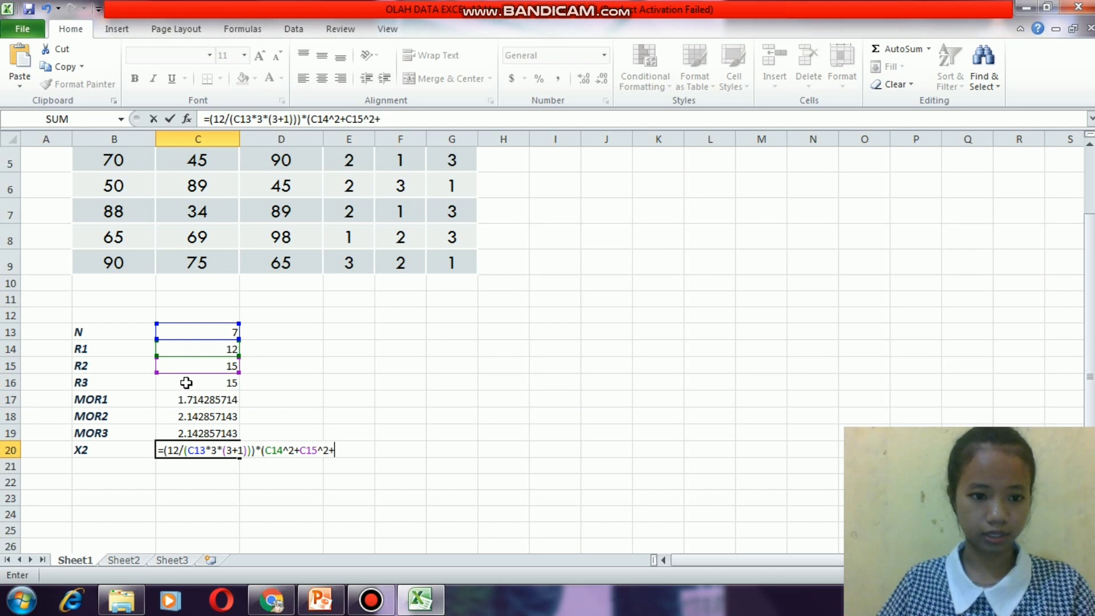
click(188, 384)
text(^2)
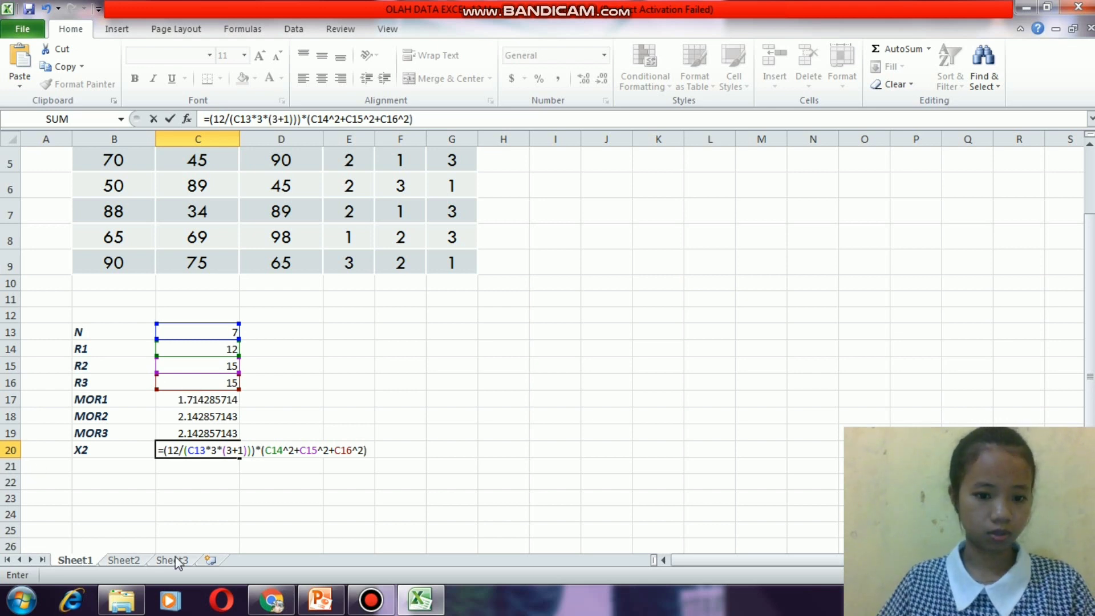
Step: Check the last term of the X2 formula on slide 8 in PowerPoint, and return to the Excel workbook
click(304, 606)
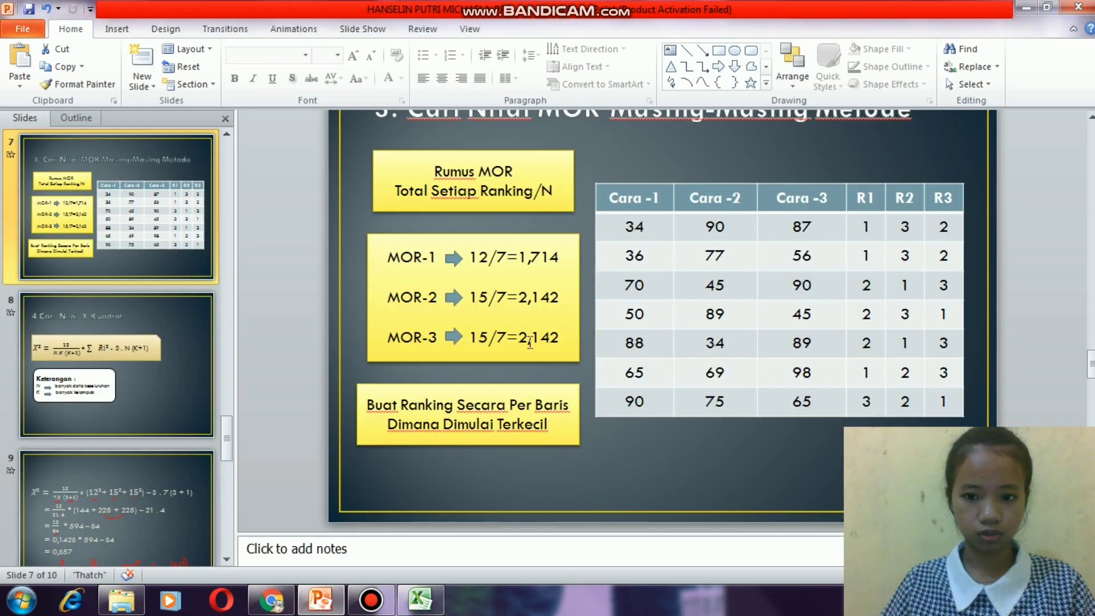
click(110, 368)
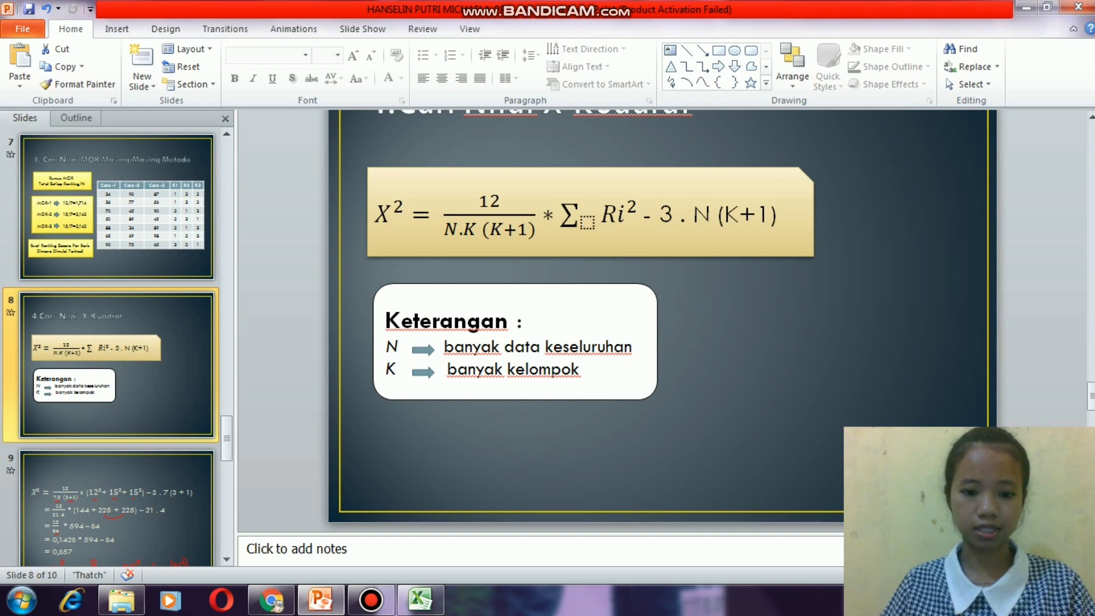
click(428, 599)
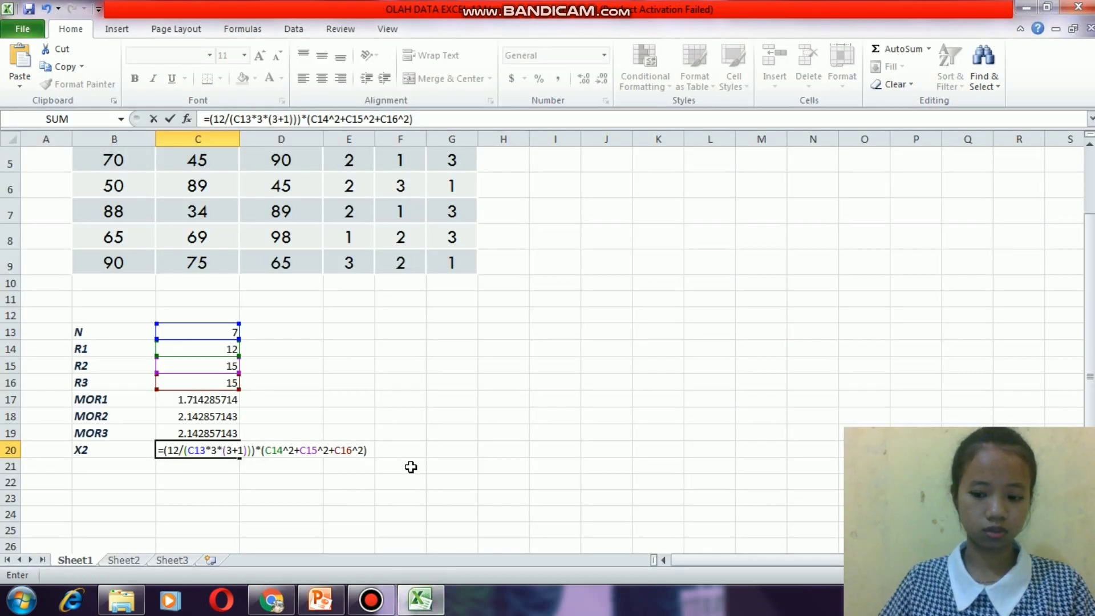
Step: Complete the X2 formula in C20 by subtracting the last term as -(3*(3+1)), and commit it
text(3)
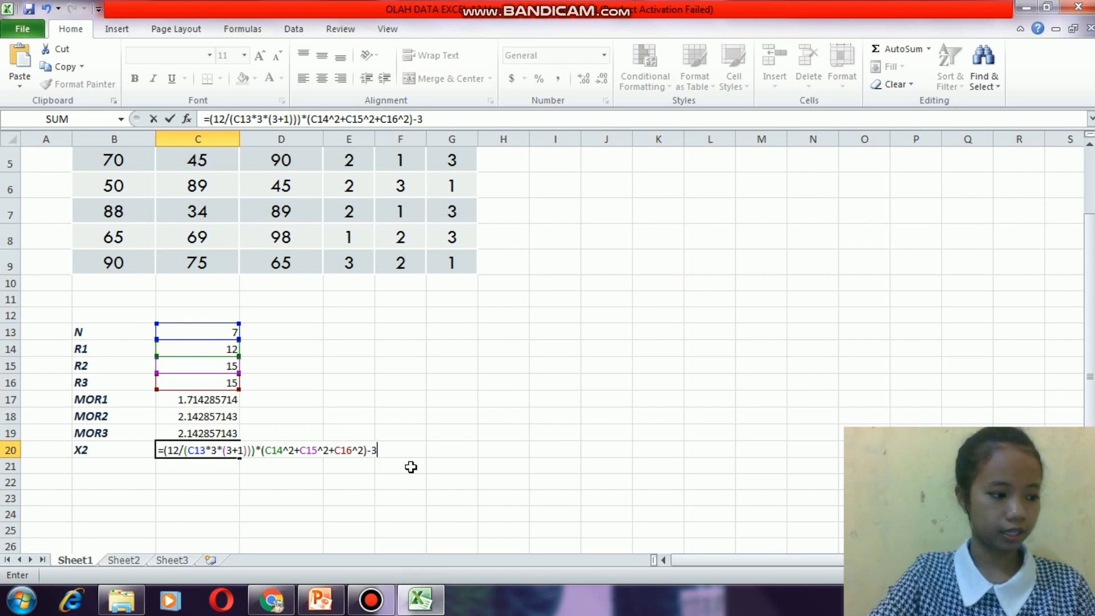
key(BackSpace)
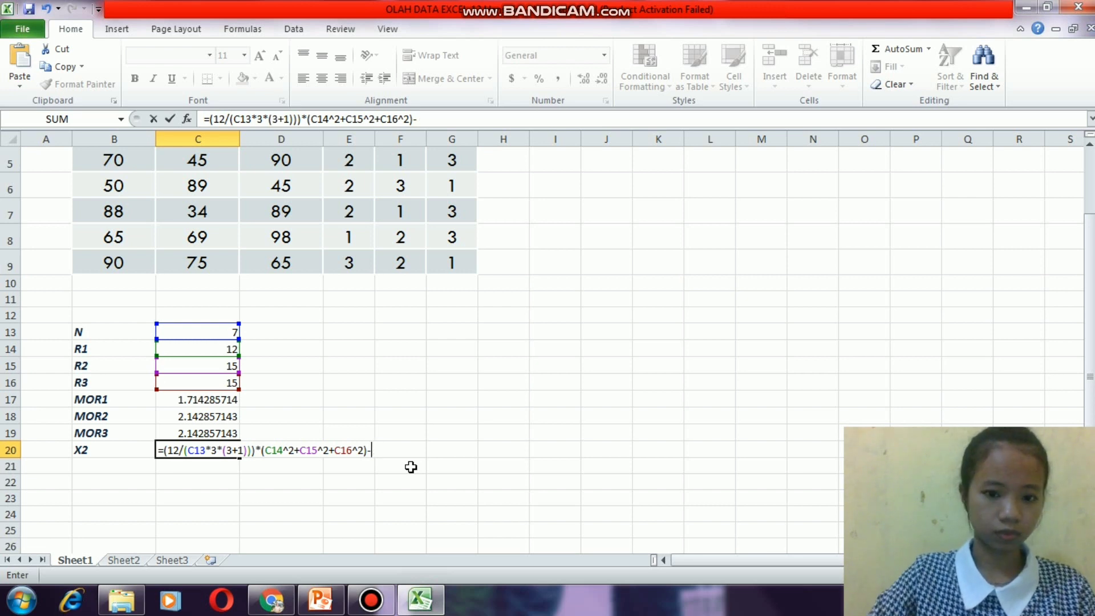
text(()
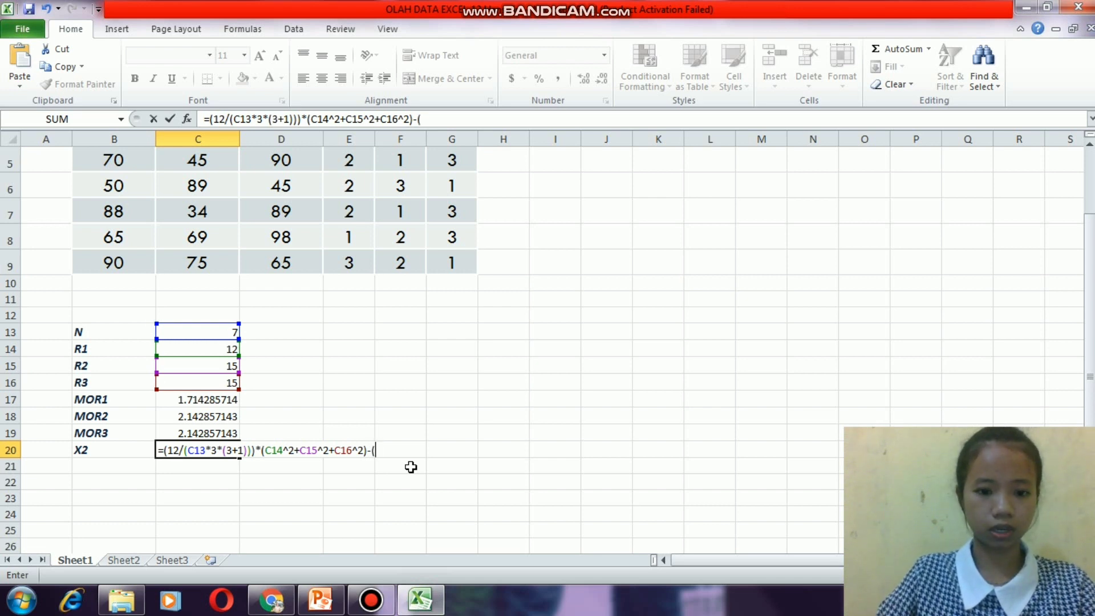
text(3)
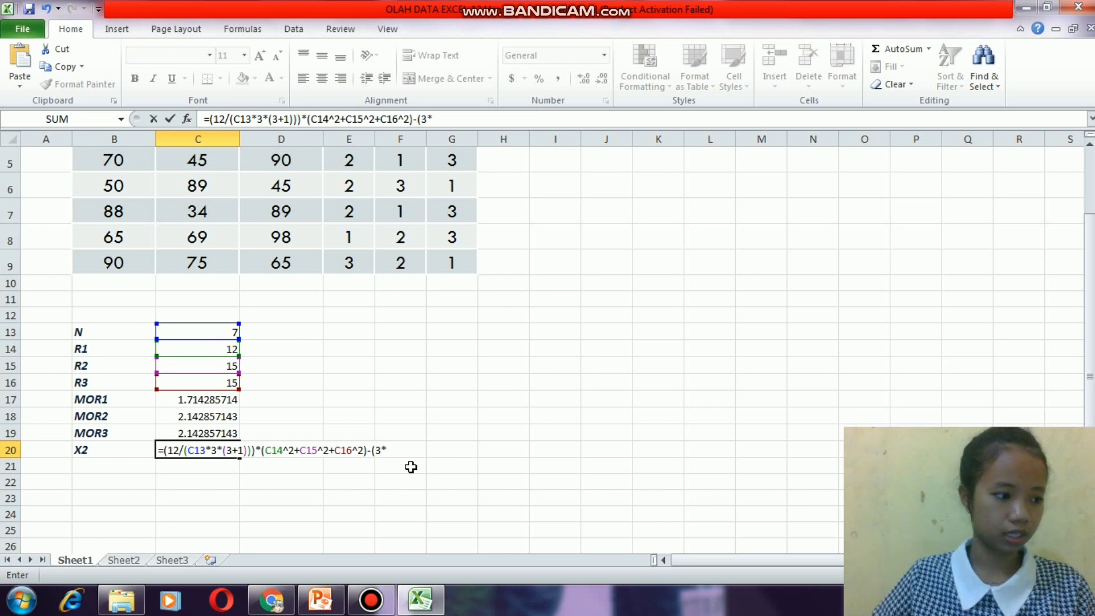
text(*()
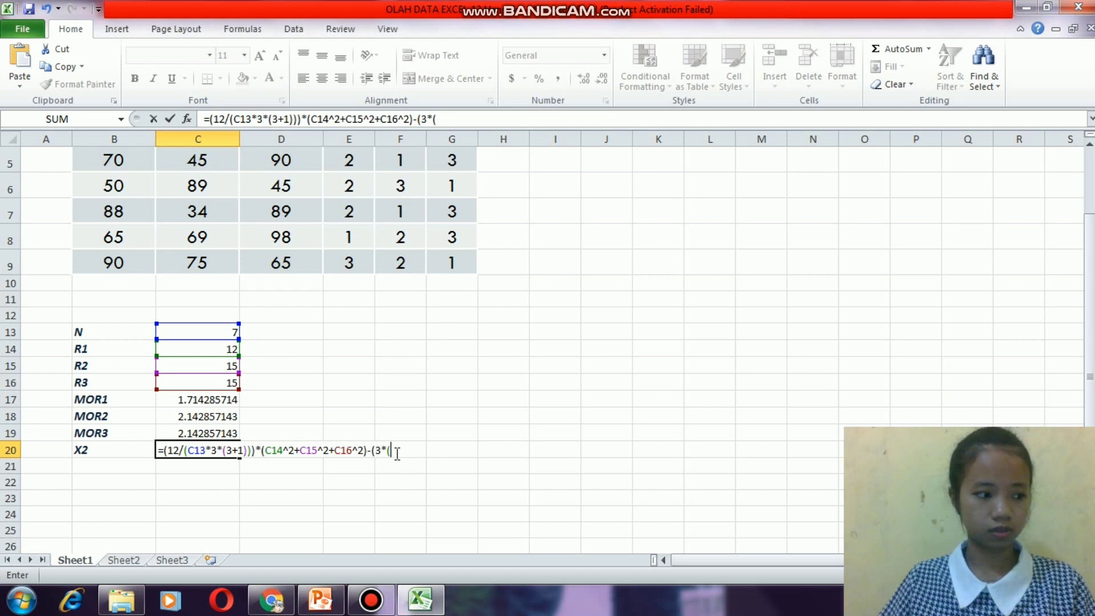
text(3+1)
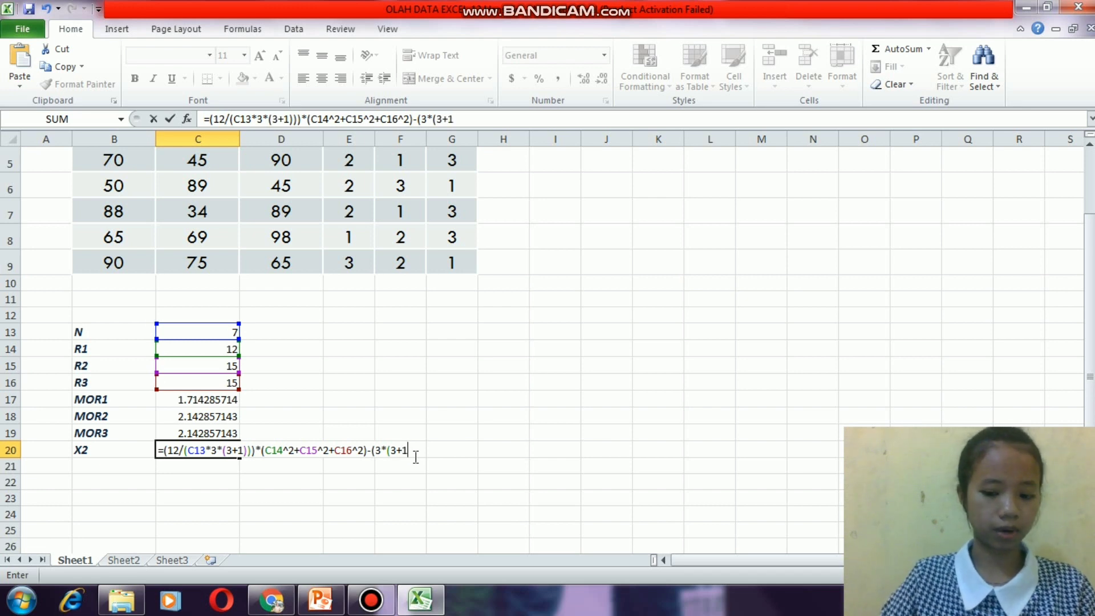
text()))
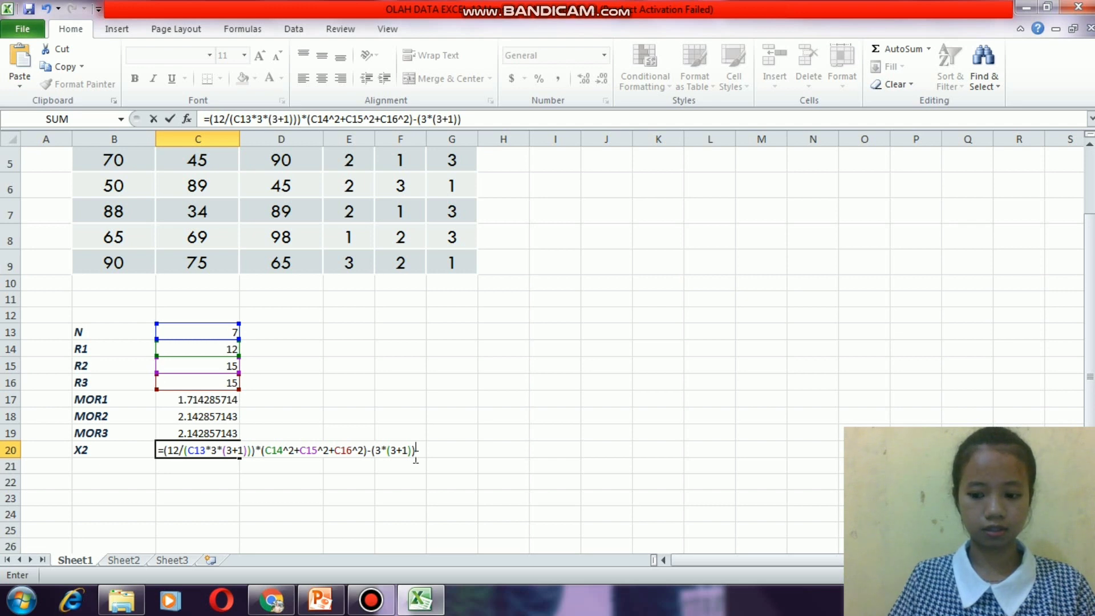
key(Return)
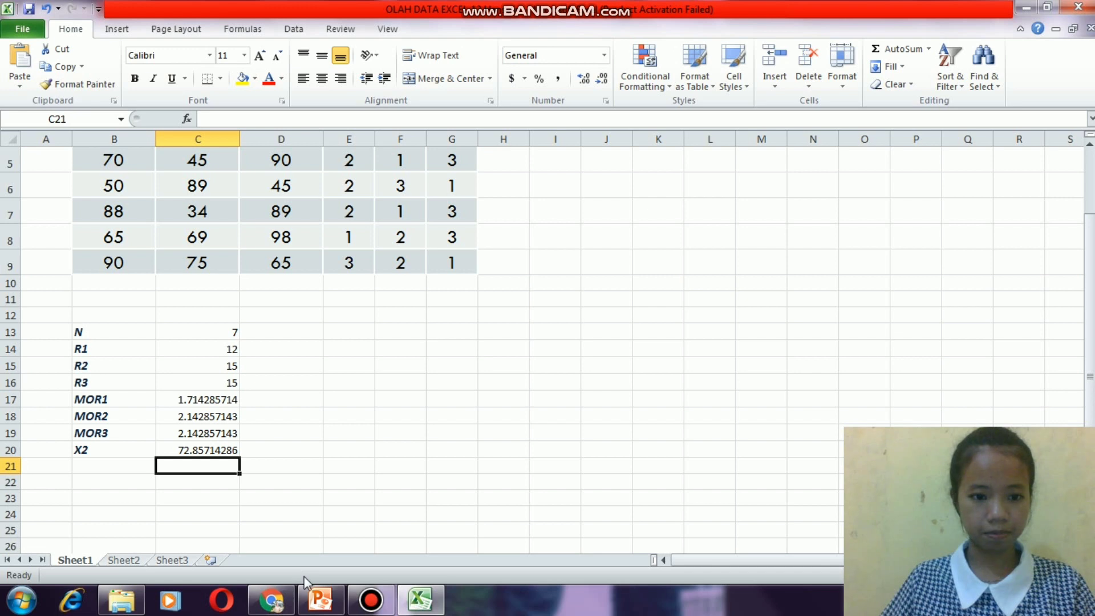
Step: Switch to PowerPoint to review the worked X2 calculation on slide 9 and the decision on slide 10, and return to the Excel workbook
click(332, 604)
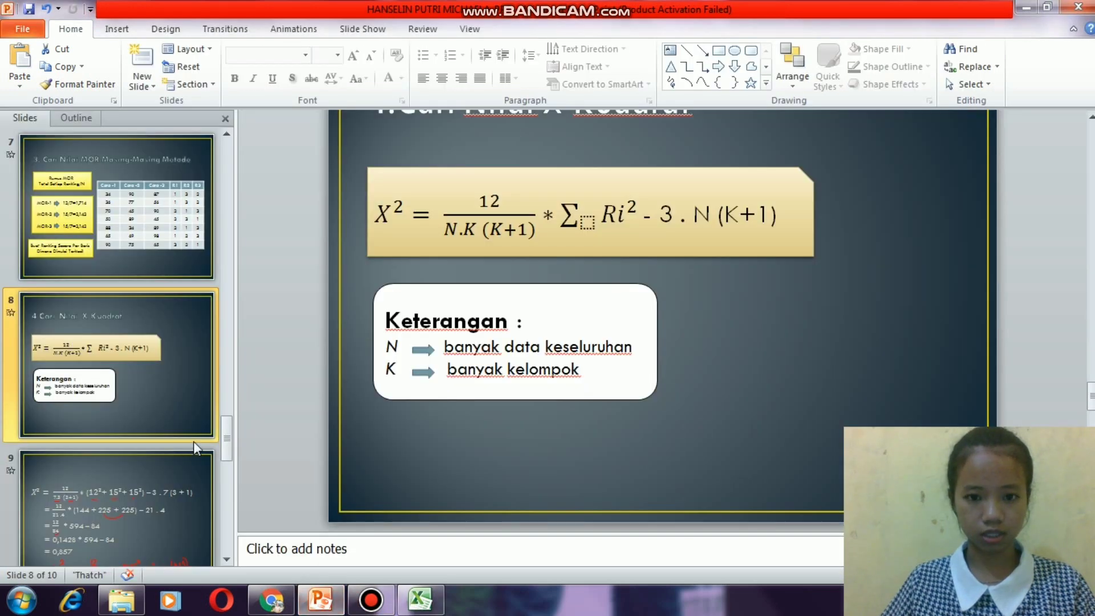
click(101, 511)
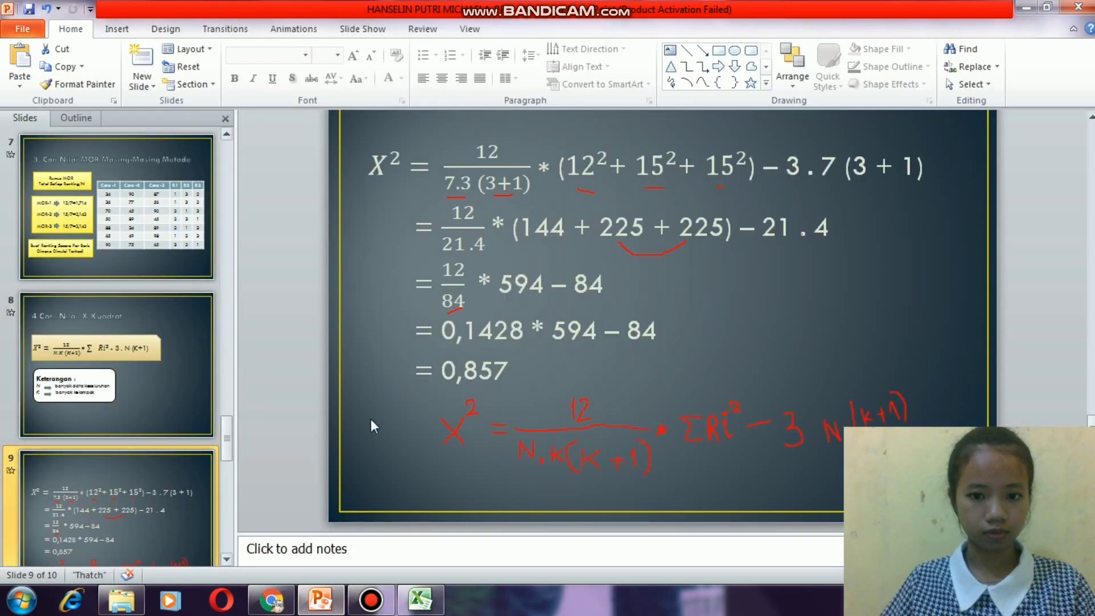
scroll(467, 412, down, 3)
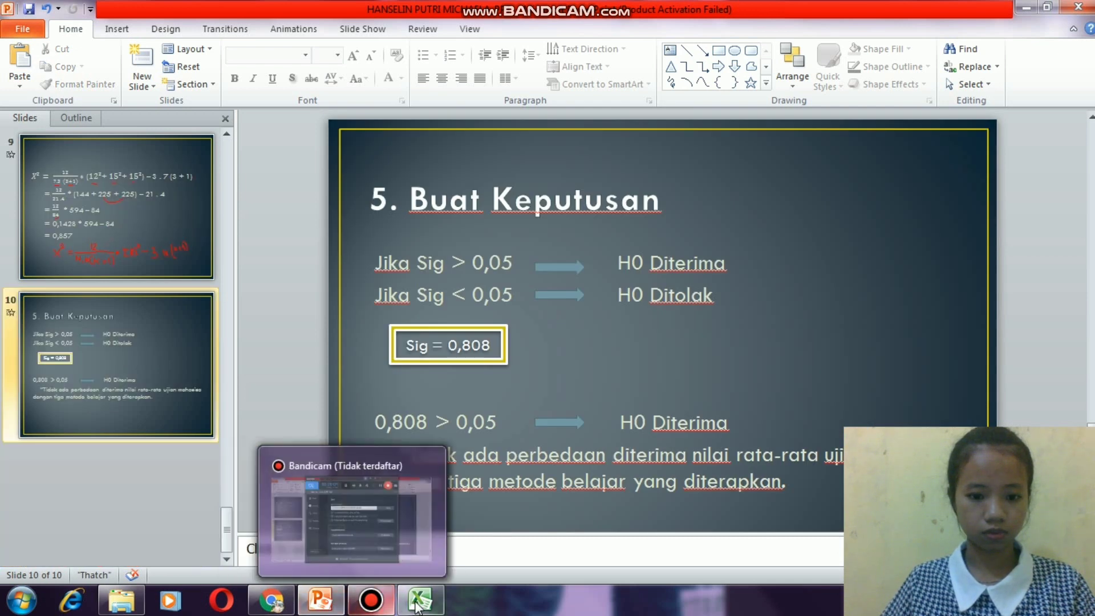
click(400, 514)
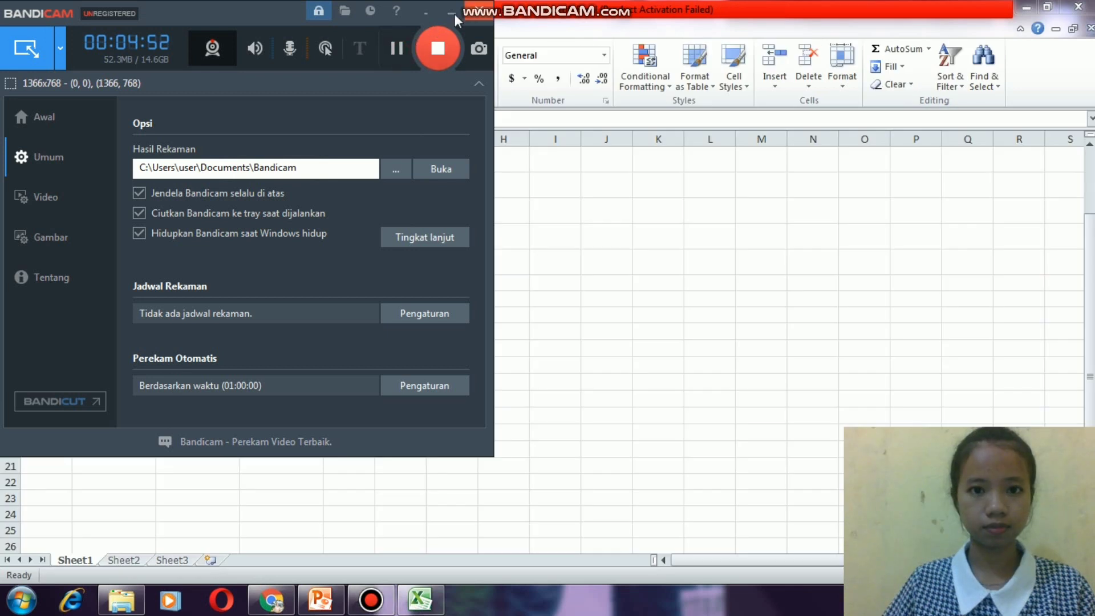
click(452, 12)
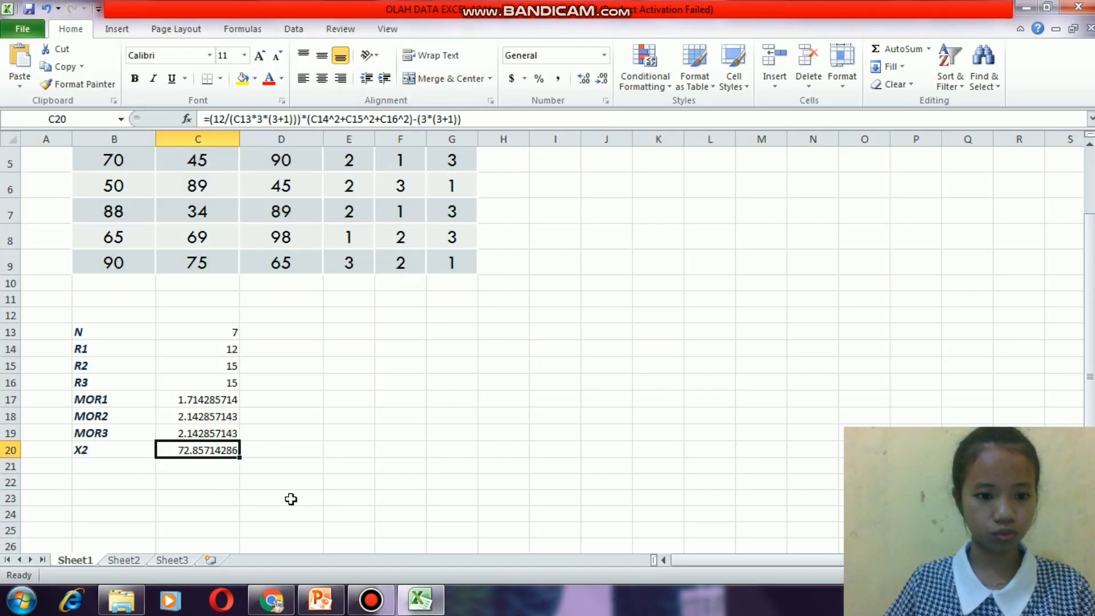
Step: Recheck the terms of the worked X2 calculation on slide 9 in PowerPoint, and return to the Excel workbook
click(329, 606)
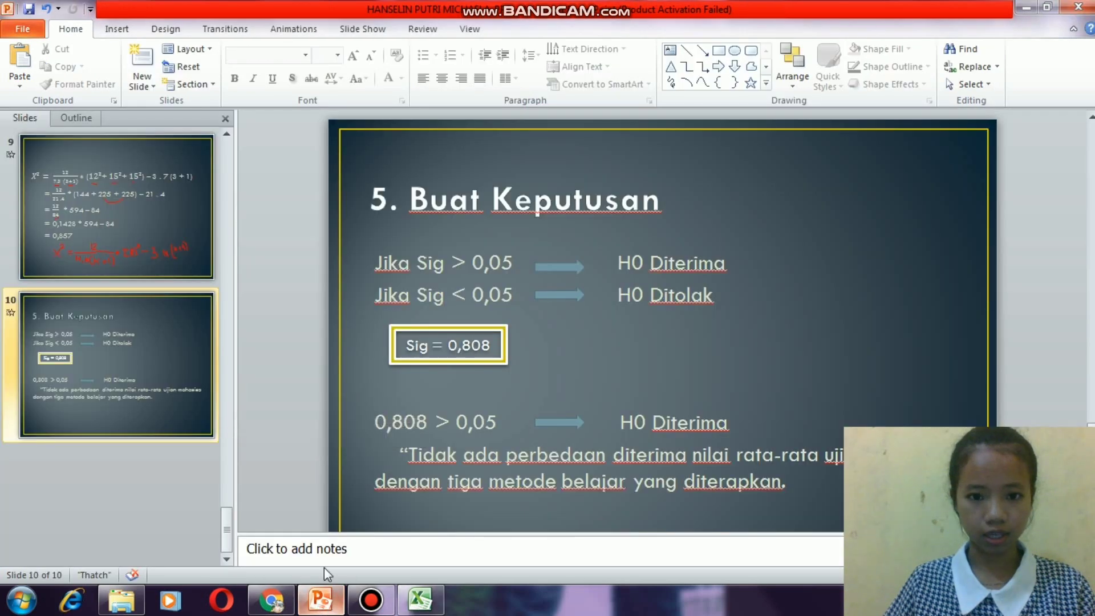
click(104, 228)
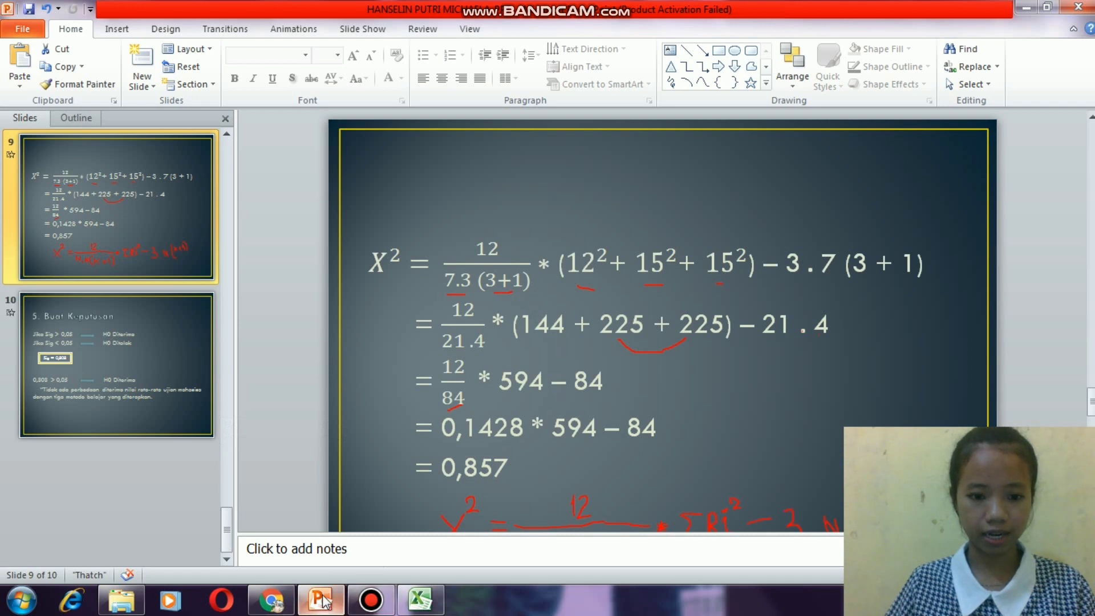
click(421, 600)
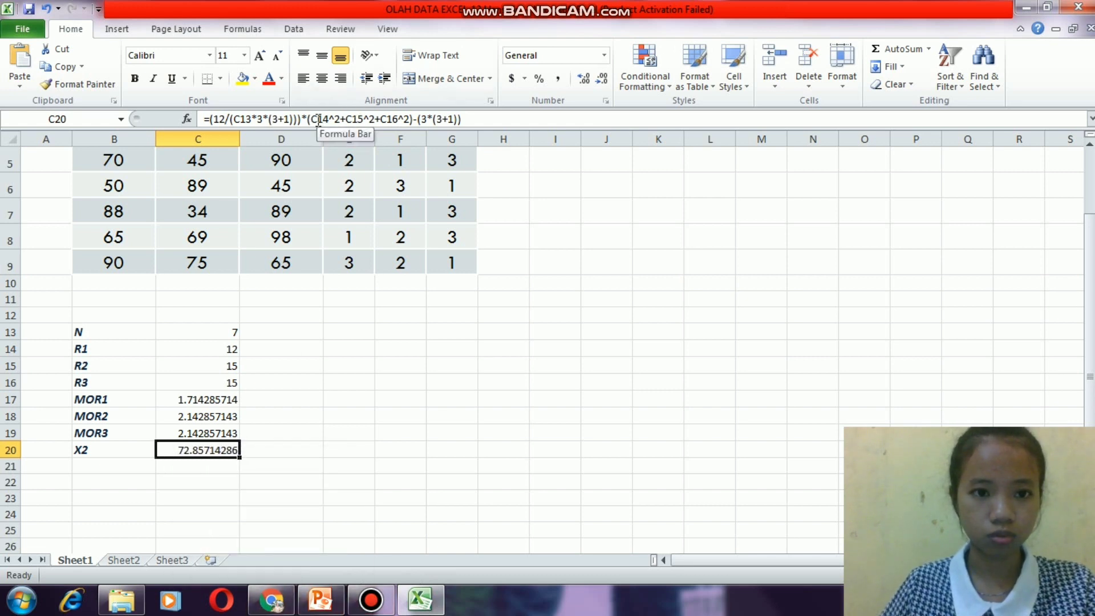
Step: Compare the squared rank totals and last term of the C20 formula with the X2 formula on slide 8 in PowerPoint, and return to Excel
drag(315, 119, 415, 120)
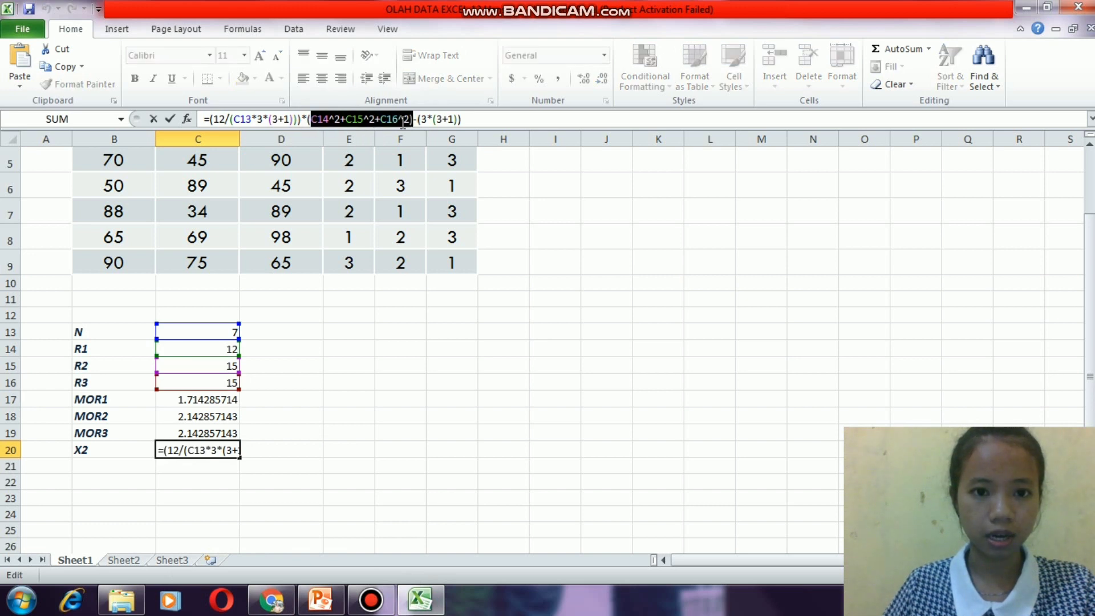
click(474, 119)
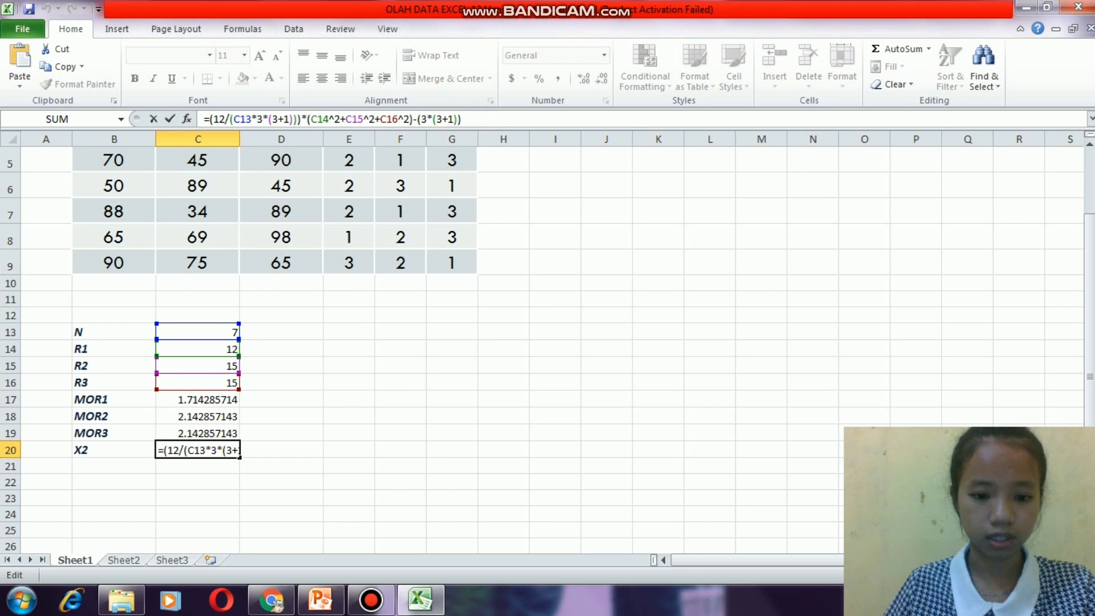
click(313, 610)
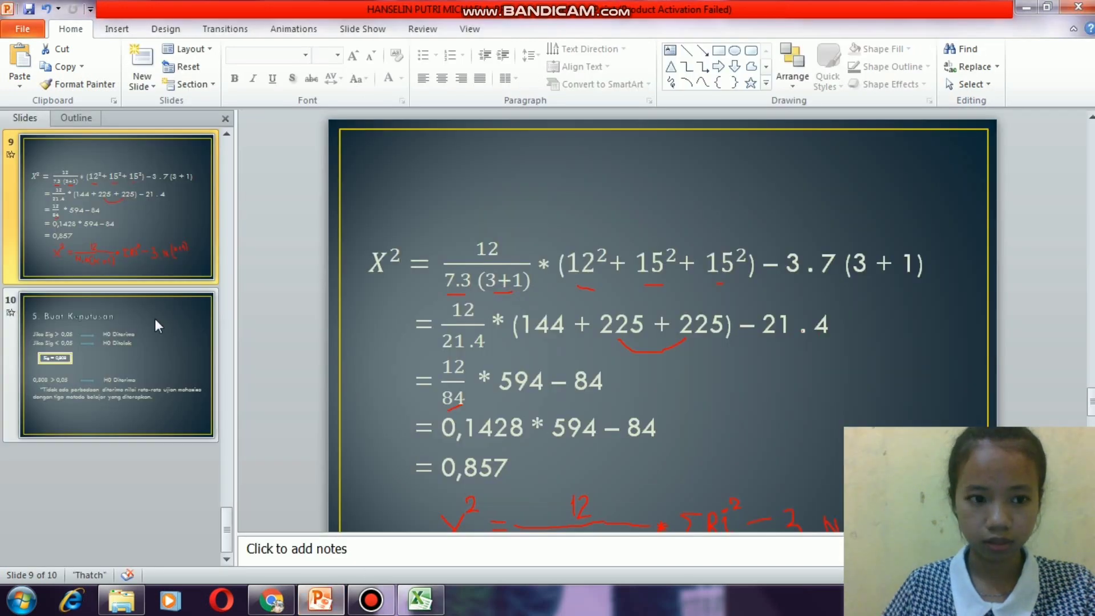
scroll(155, 318, up, 3)
click(130, 305)
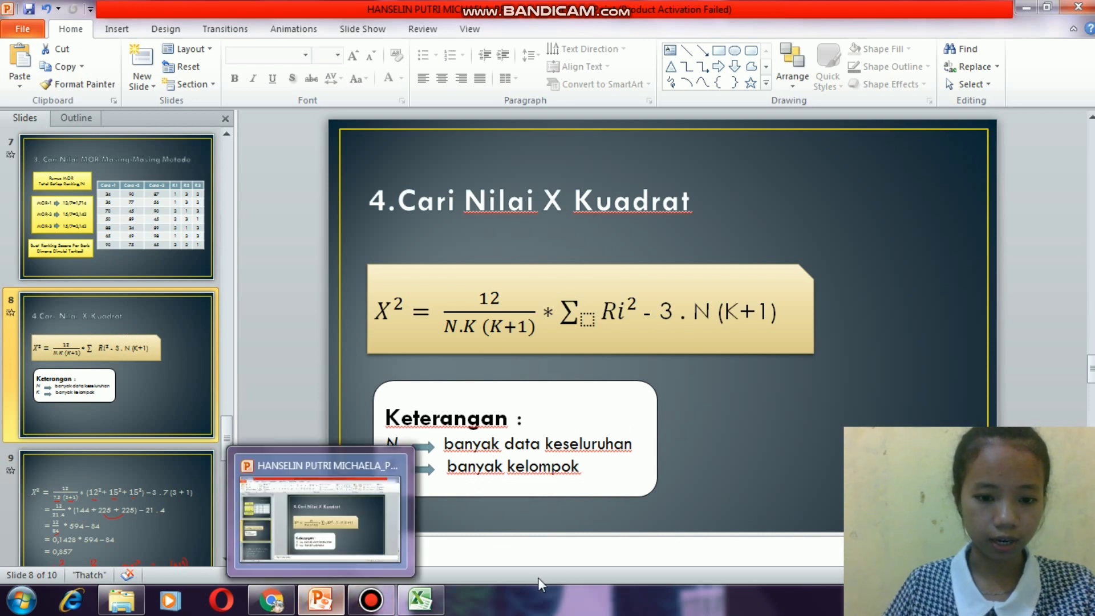
click(421, 599)
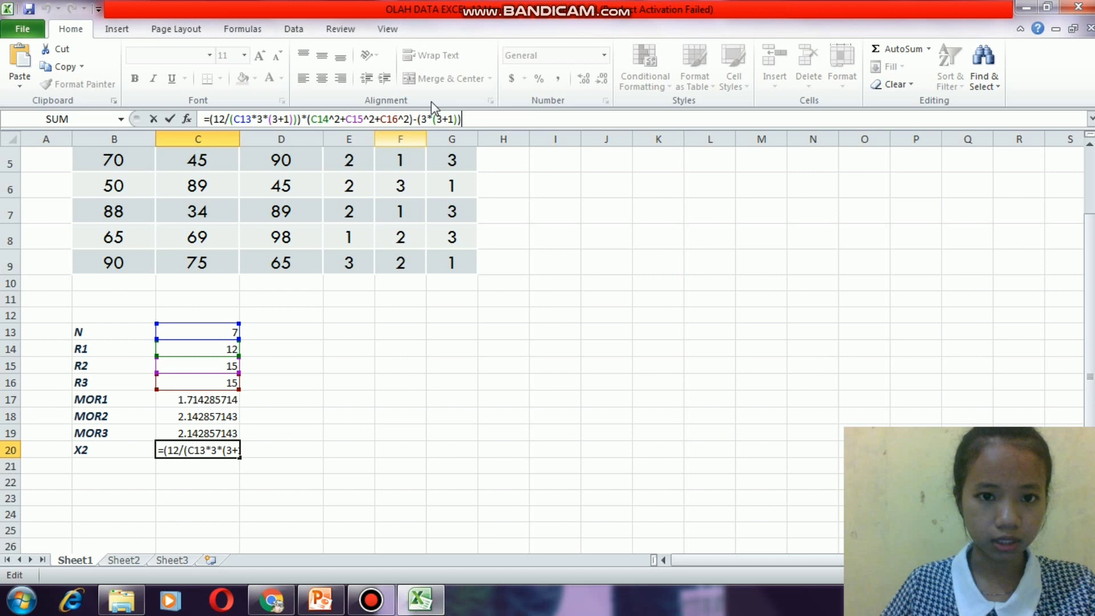
Step: Add the missing N factor to the last term of the X2 formula in C20, making it -(3*C13*(3+1)), and commit it
click(433, 120)
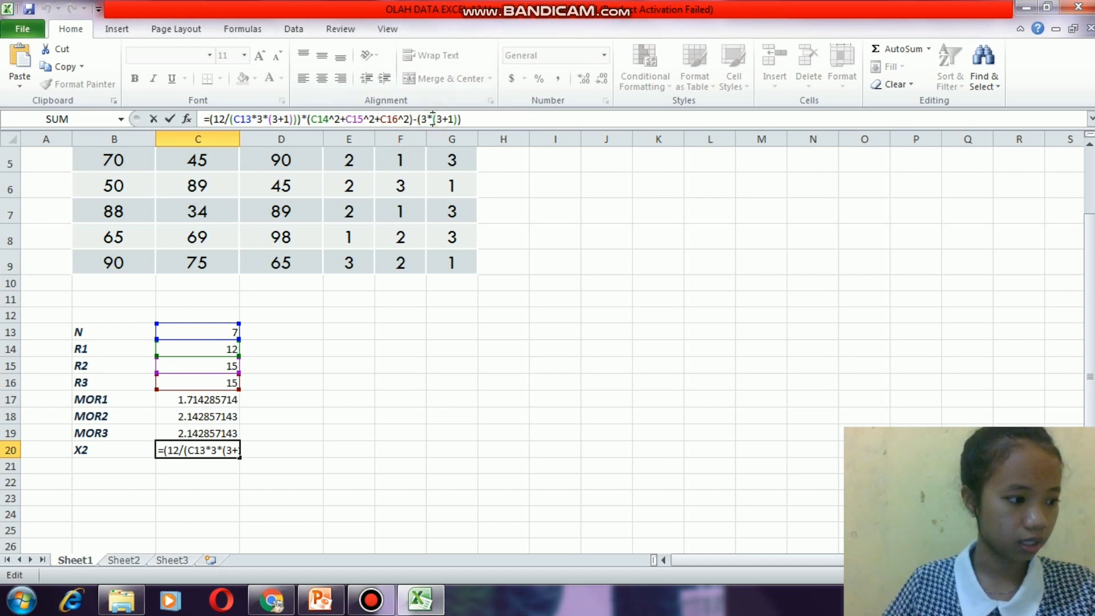
click(217, 333)
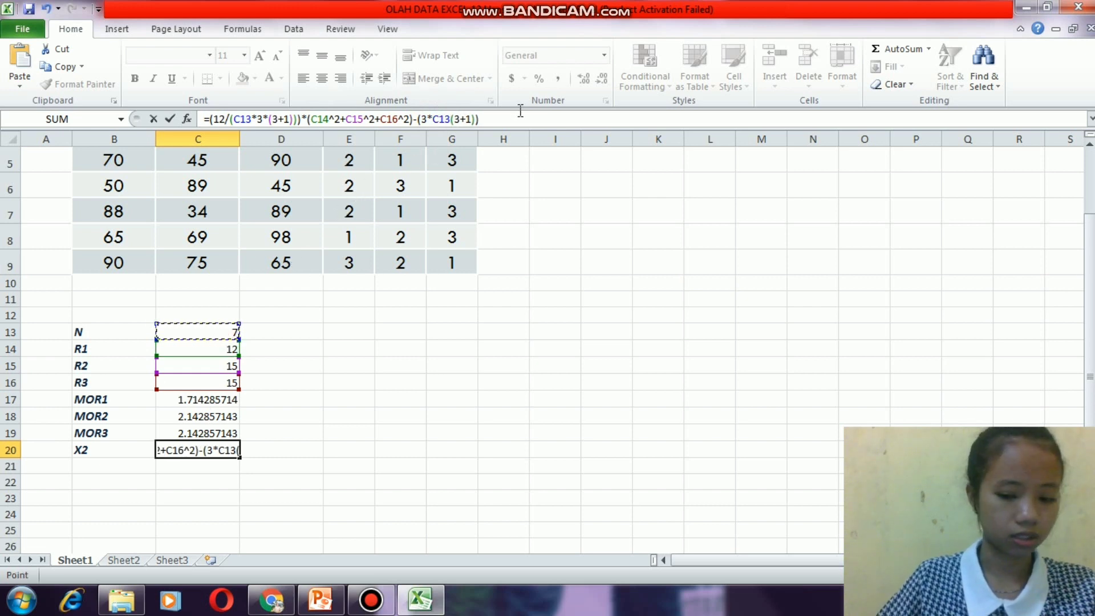
text(*)
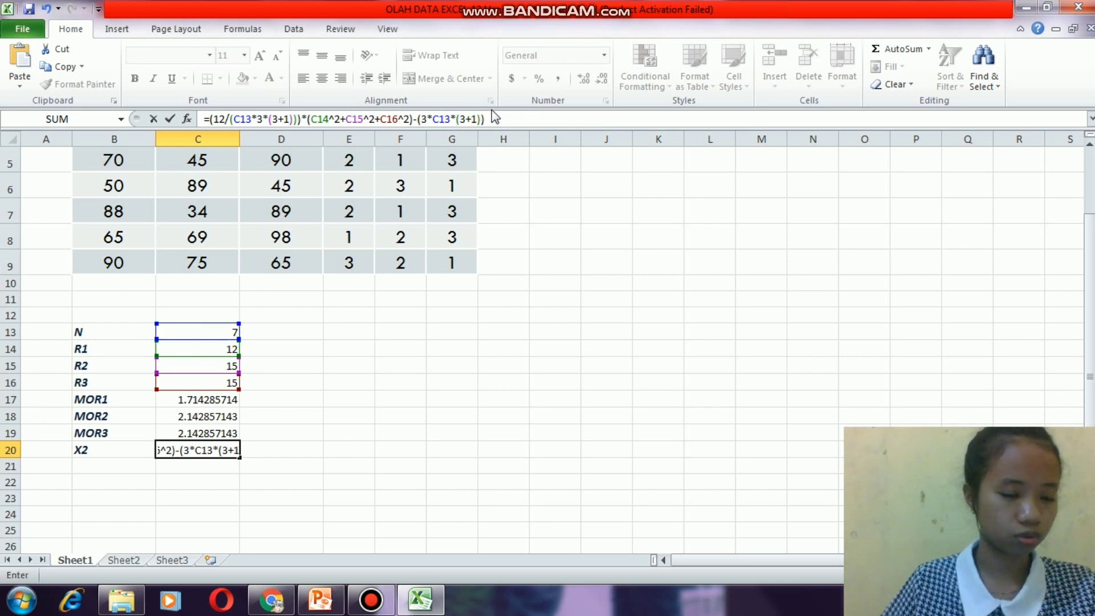
click(499, 119)
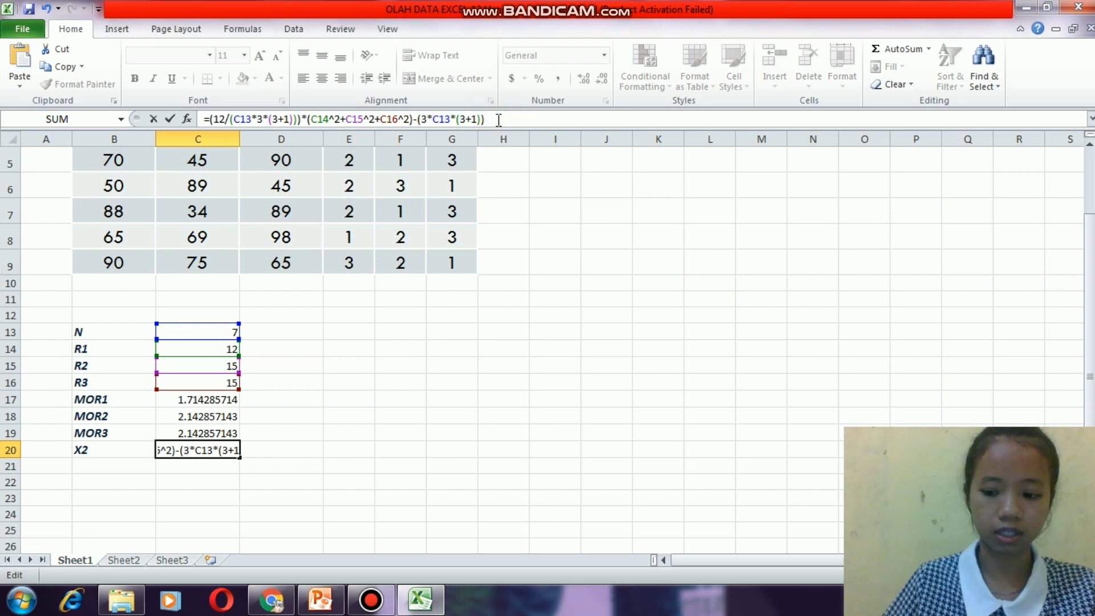
key(Return)
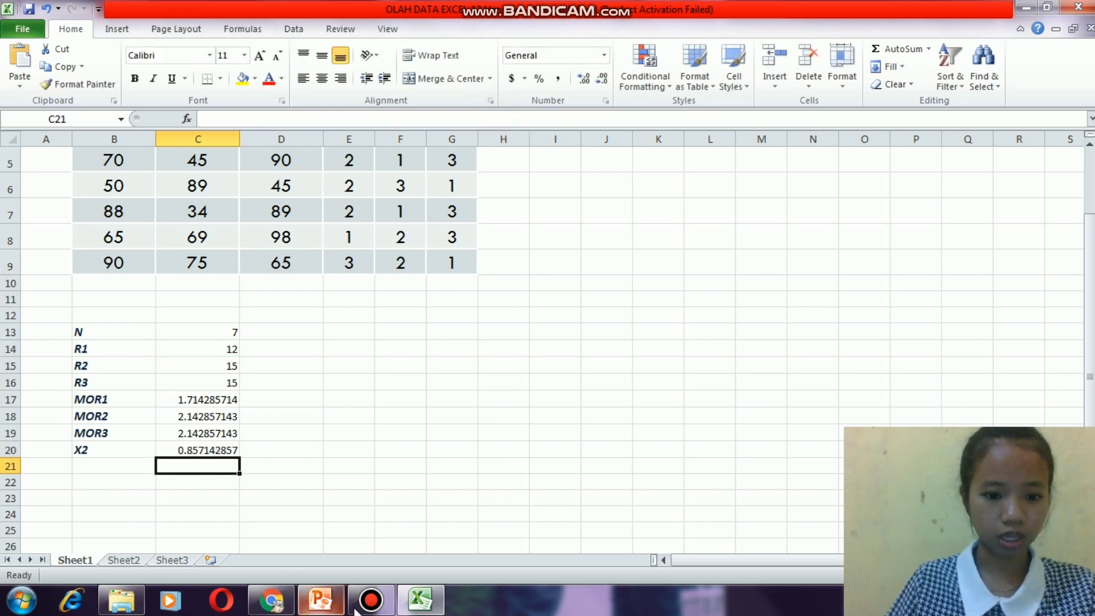
Step: Compare the recalculated X2 value in C20 with the worked calculation on slide 9 in PowerPoint, and return to the Excel results
click(320, 599)
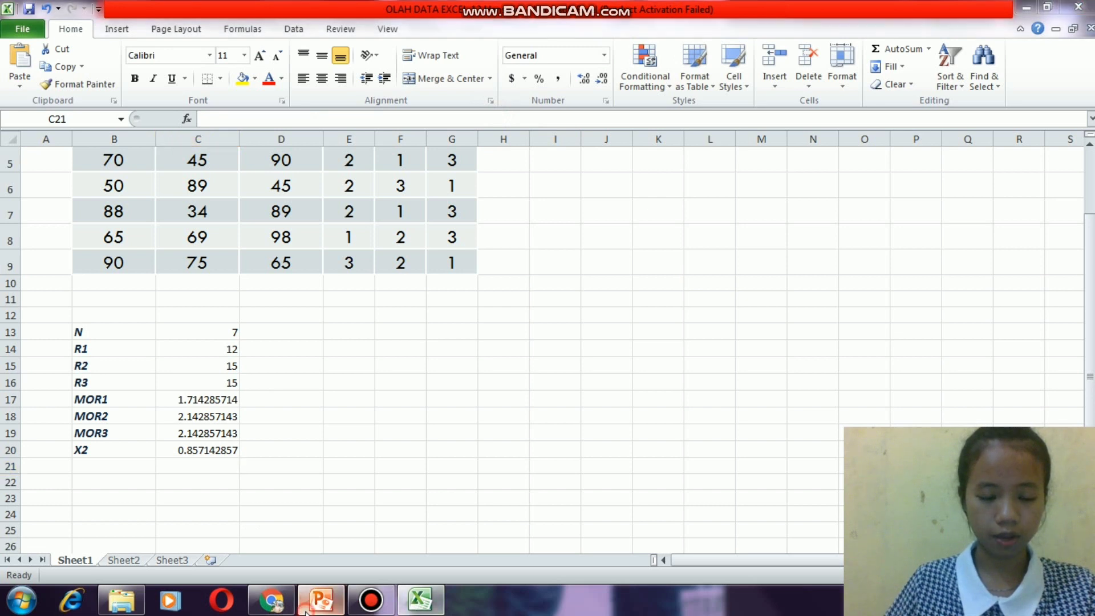
click(85, 539)
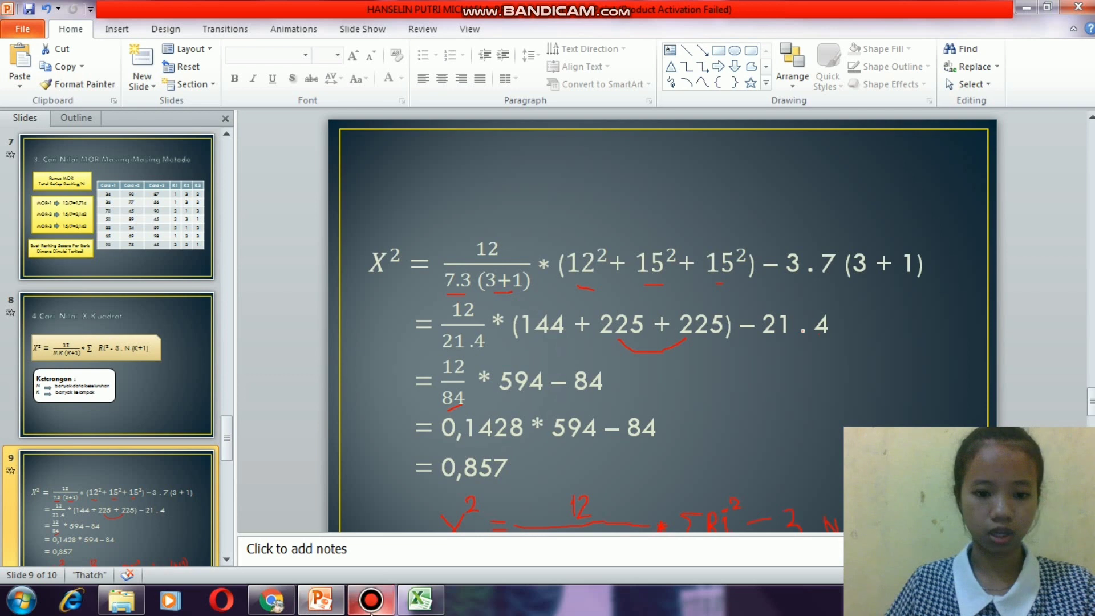
click(313, 606)
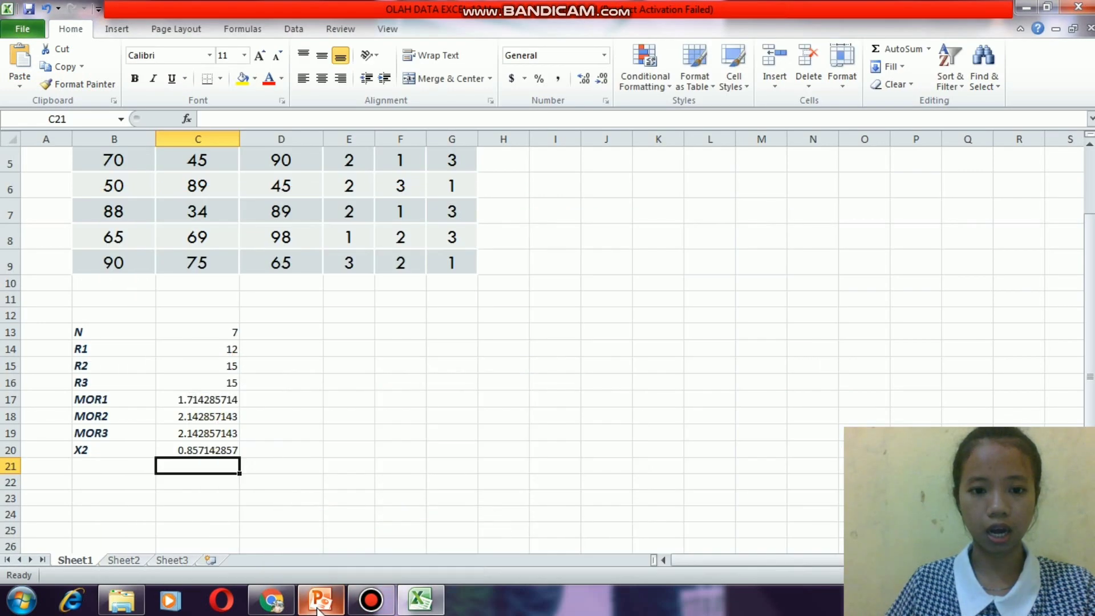
click(336, 484)
scroll(480, 437, up, 2)
scroll(482, 437, down, 1)
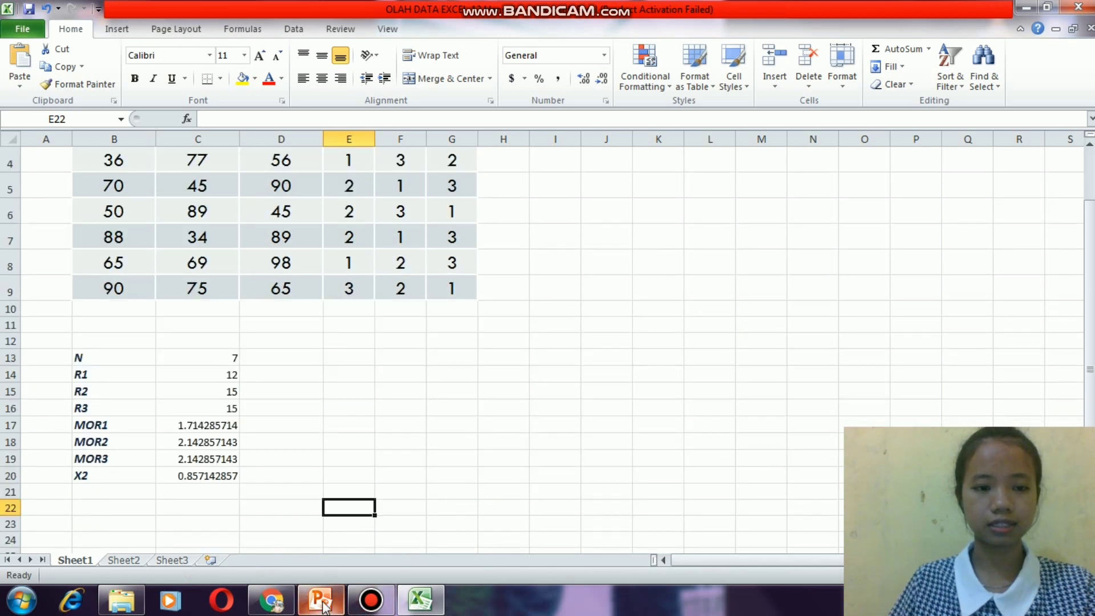
Step: Switch to PowerPoint and go back to the title slide of the presentation
mouse_move(323, 606)
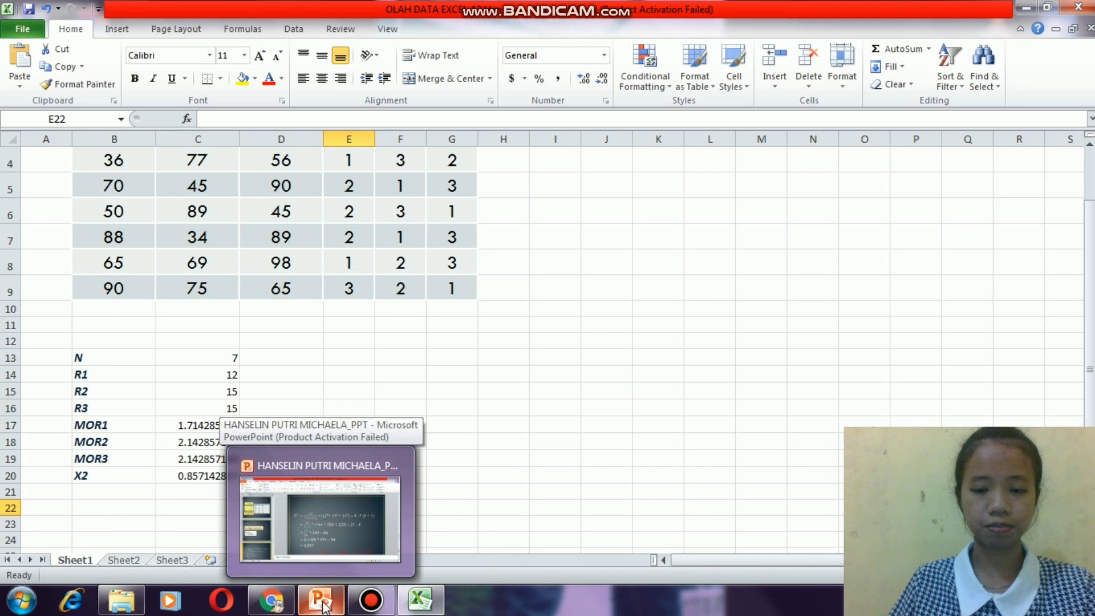
click(323, 606)
scroll(286, 422, up, 3)
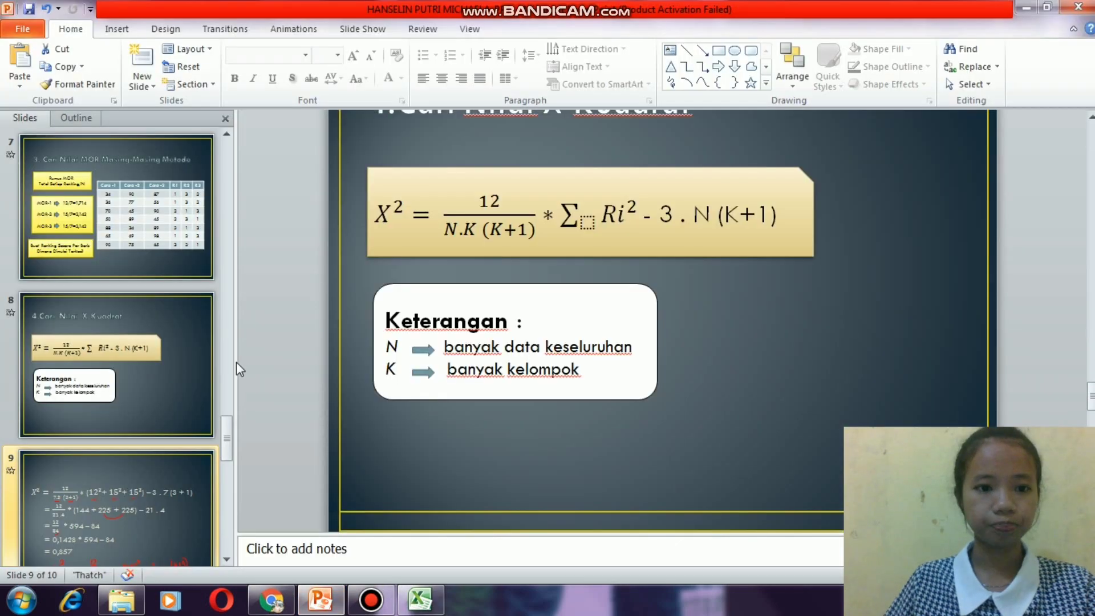
scroll(130, 348, up, 5)
click(133, 190)
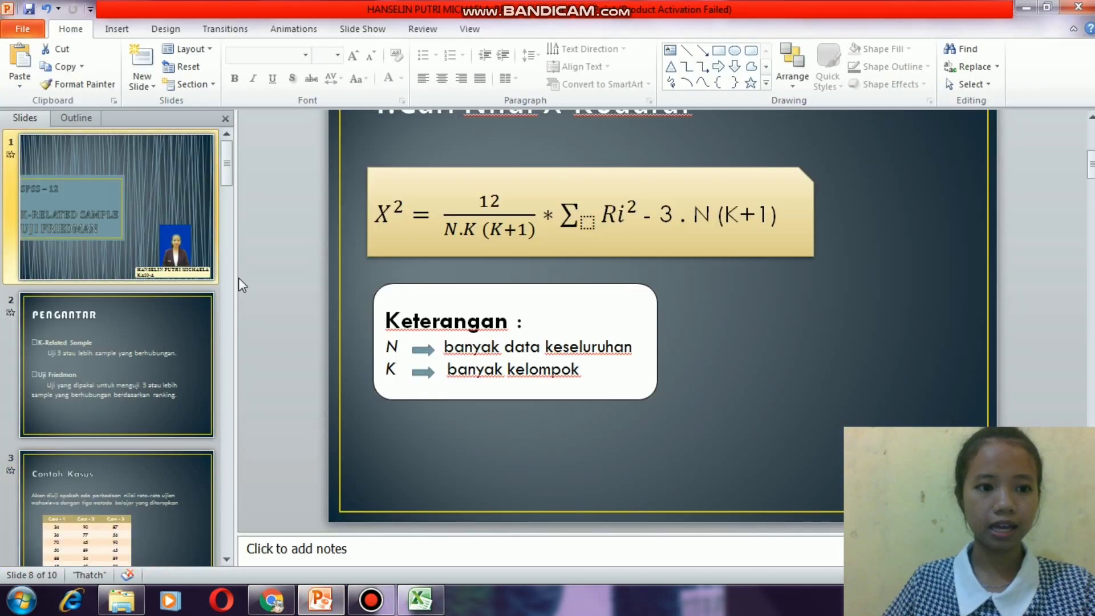